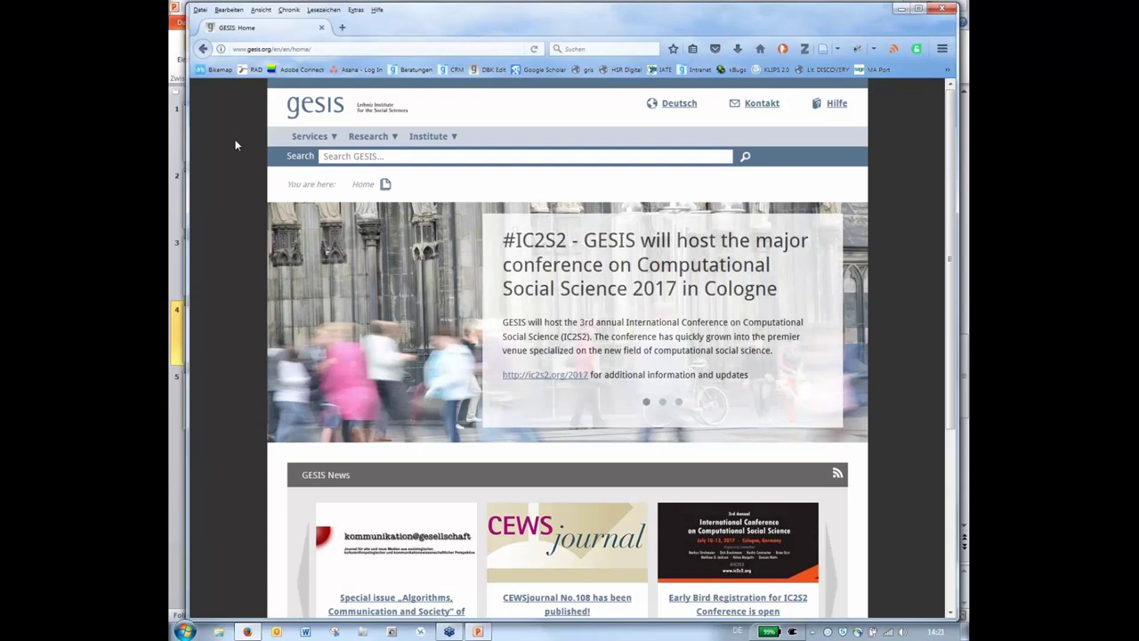
Open the GESIS Data catalogue from the services to search data on the Research services page.
click(419, 155)
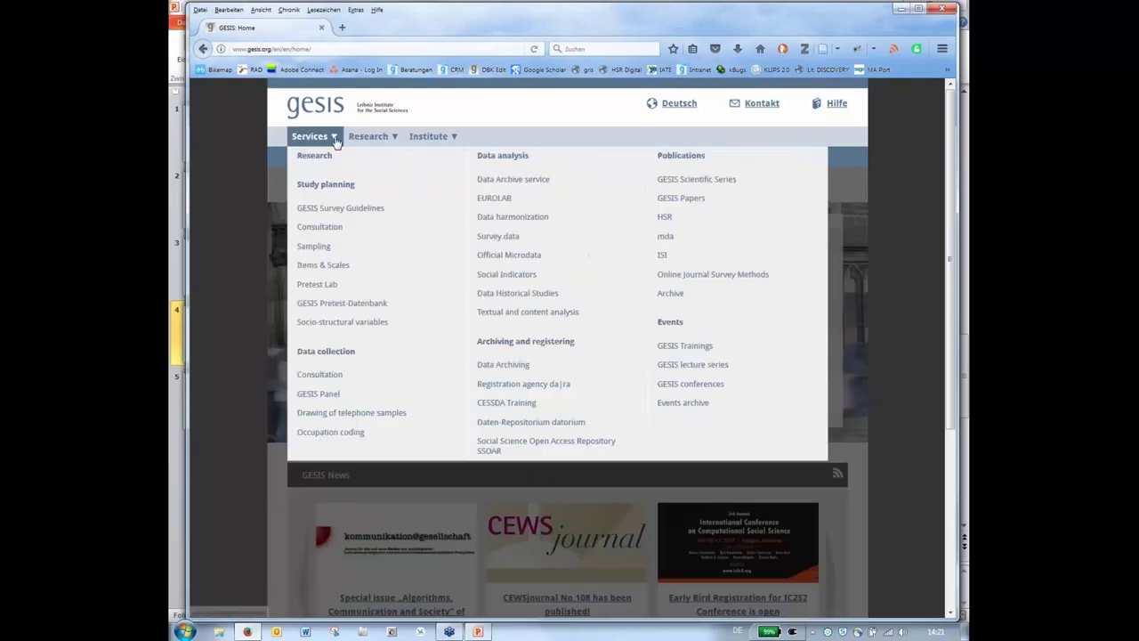
click(315, 156)
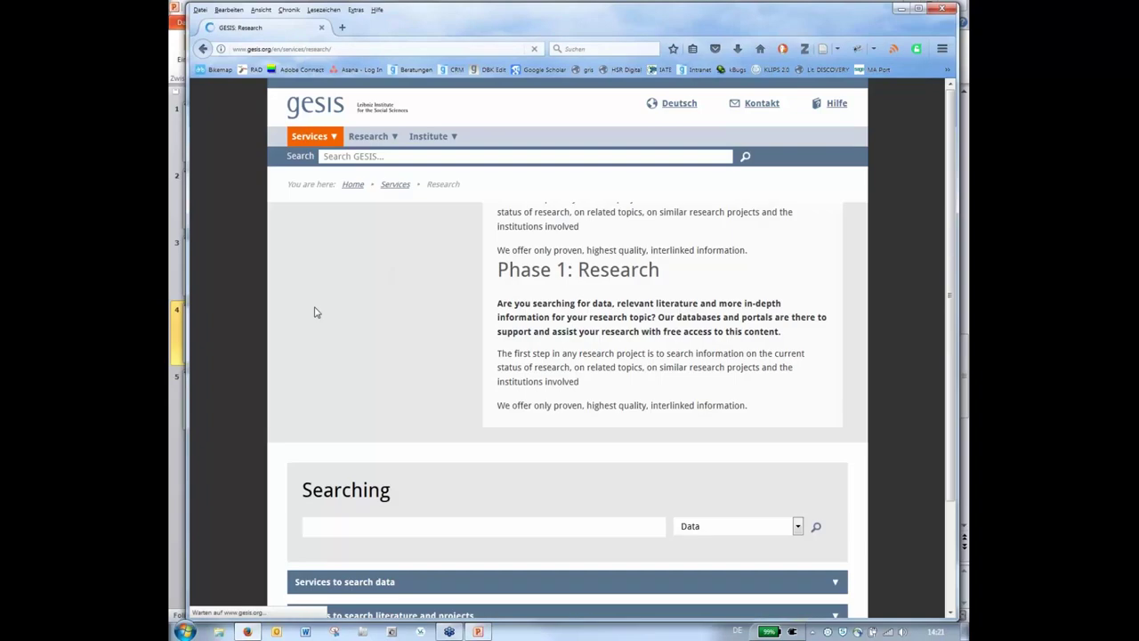
scroll(303, 316, down, 3)
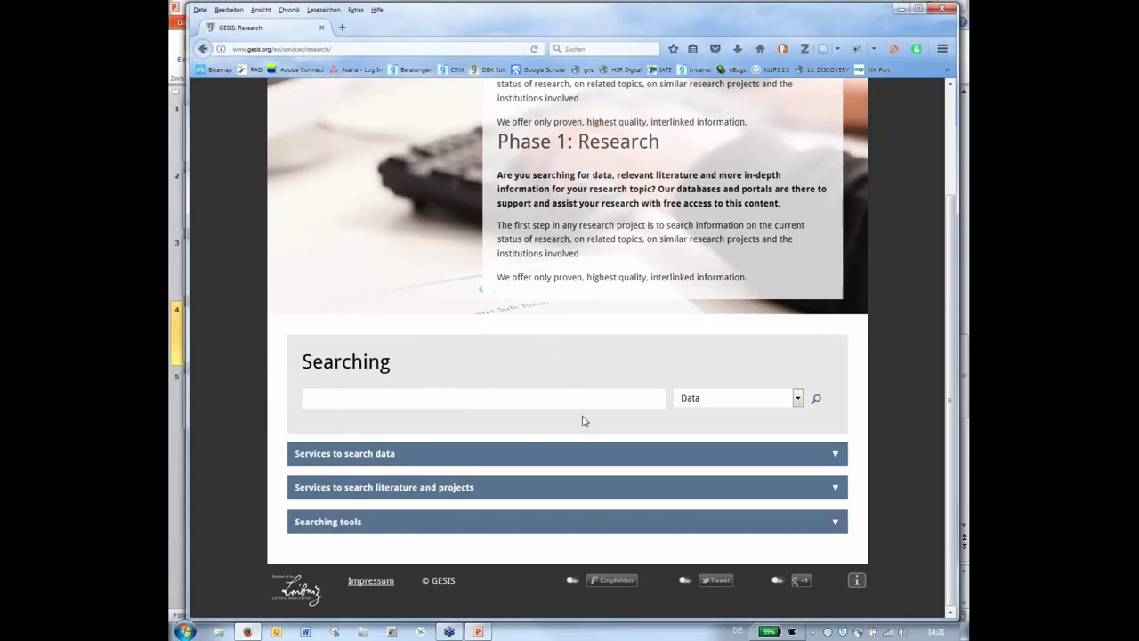
click(476, 456)
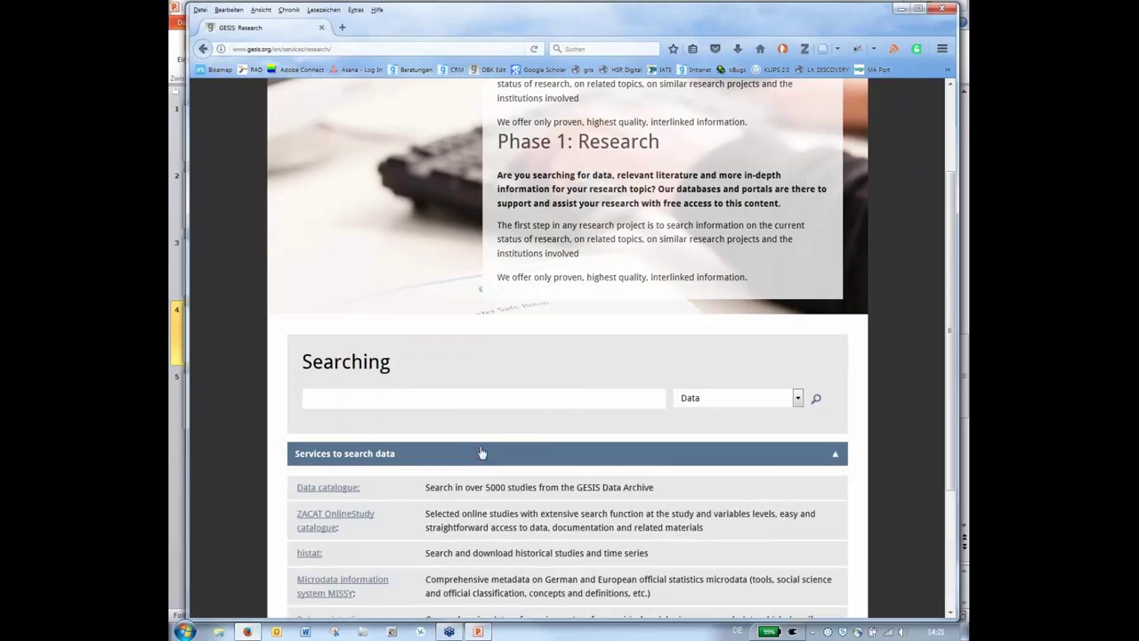
click(345, 489)
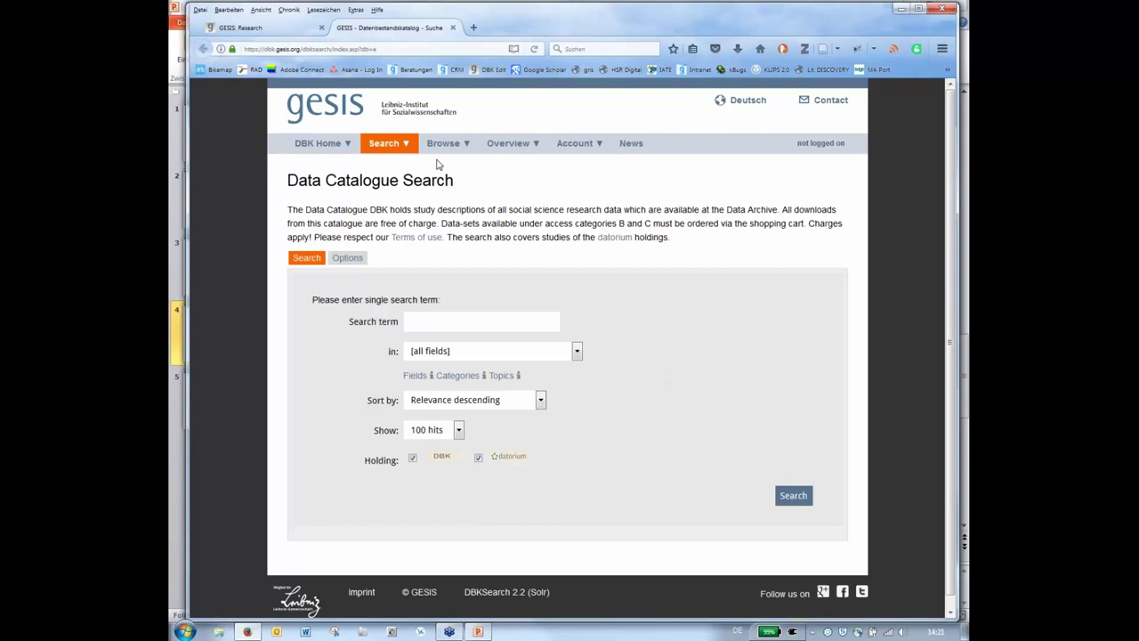
Search the data catalogue for "ALLBUS 2016" in the Title field.
mouse_move(367, 153)
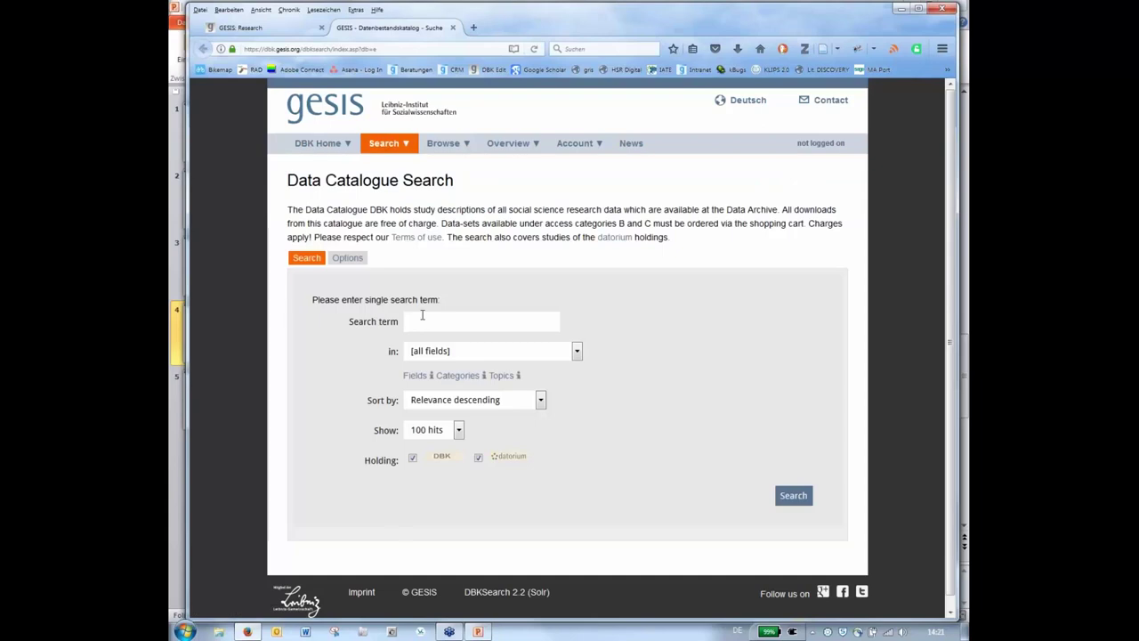
click(425, 318)
text(ALLBUS 2016)
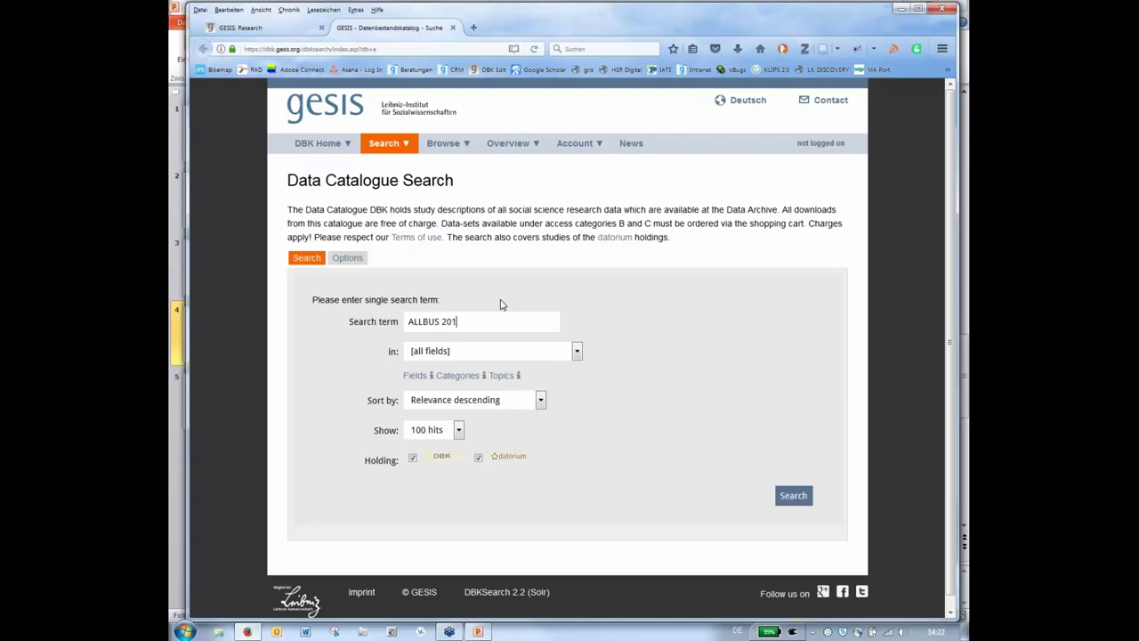
click(511, 356)
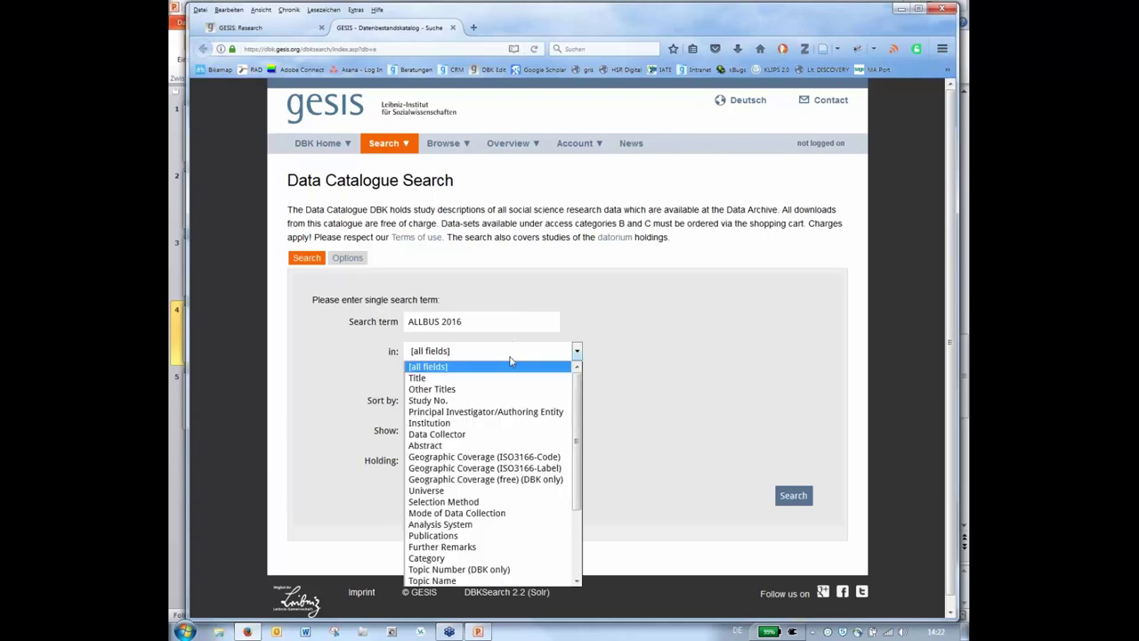
click(513, 376)
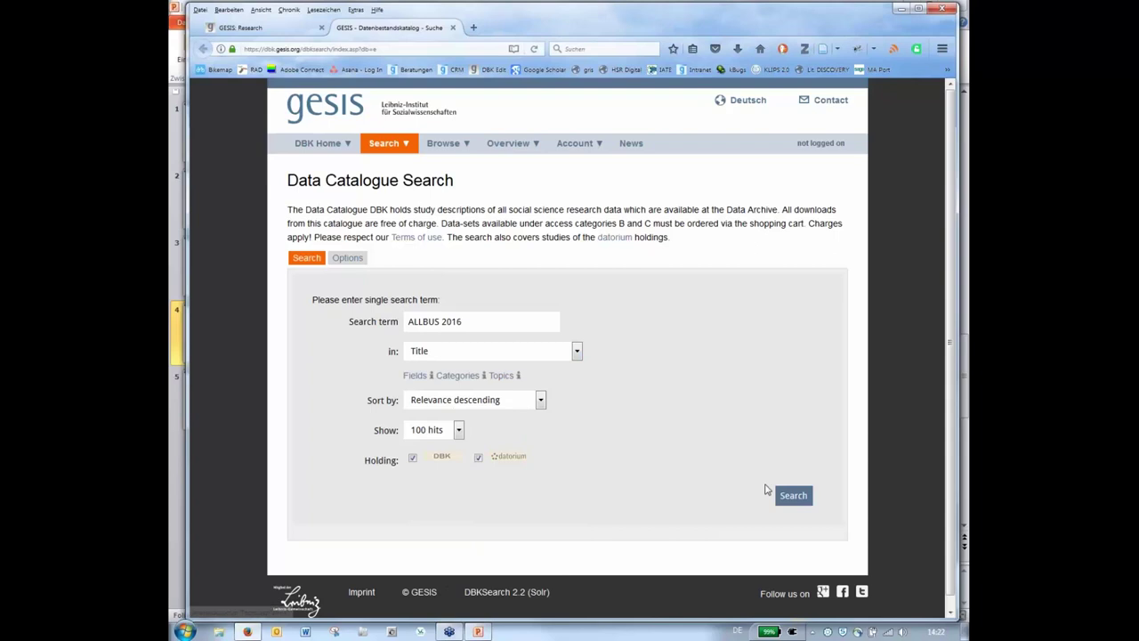
click(788, 497)
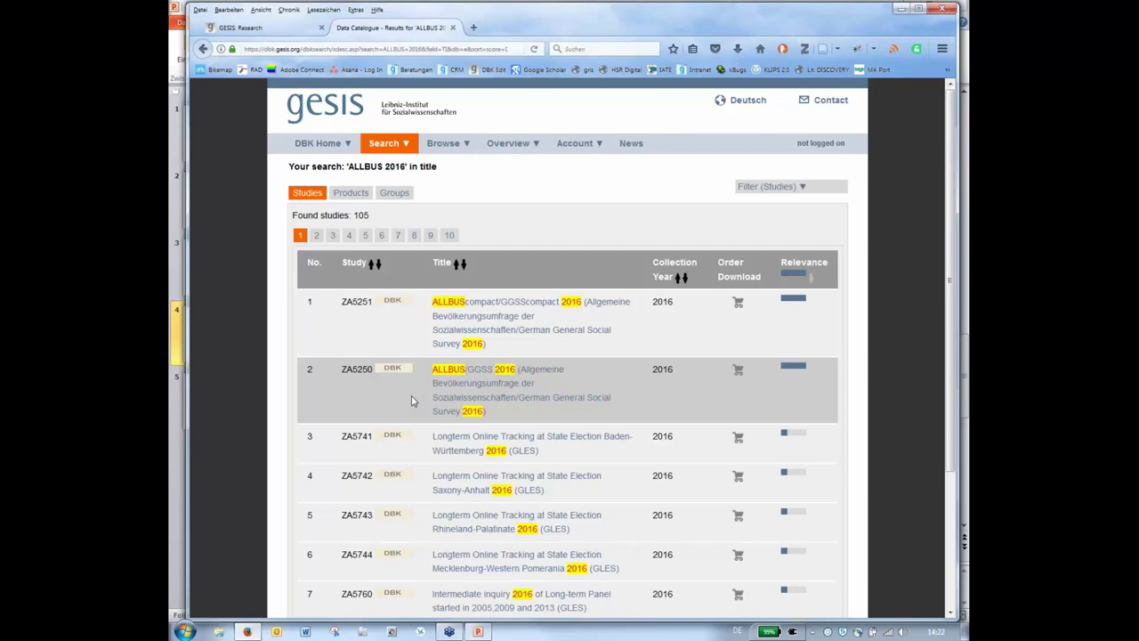
Request the SPSS dataset ZA5250_v2-0-0.sav from the ALLBUS/GGSS 2016 study's data and documents, and check the account options on the download page.
click(476, 377)
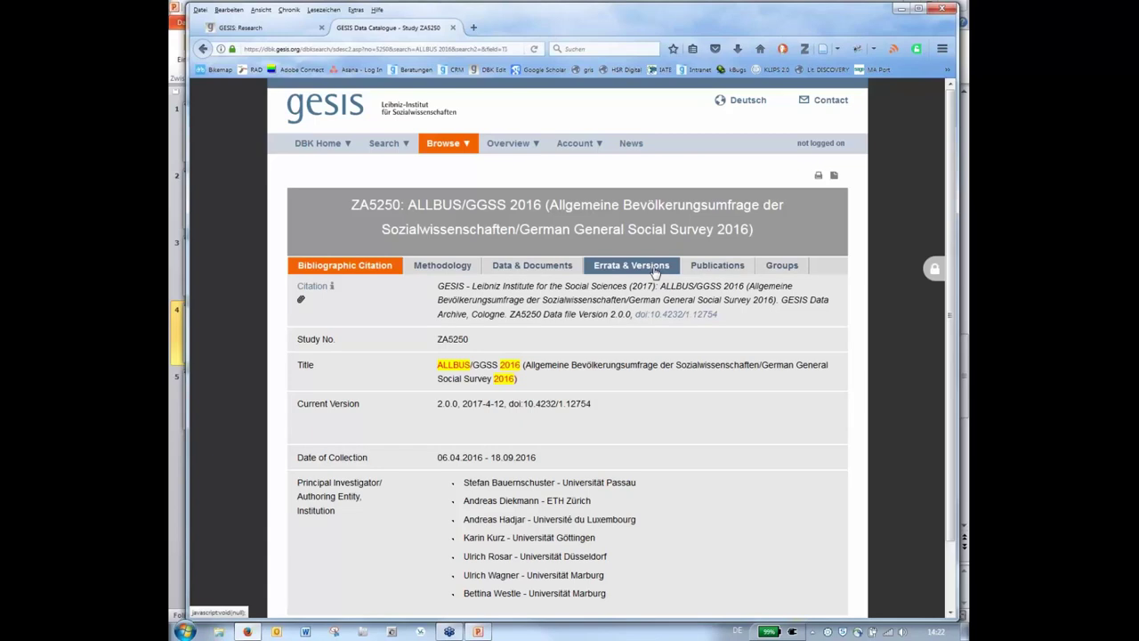
click(547, 271)
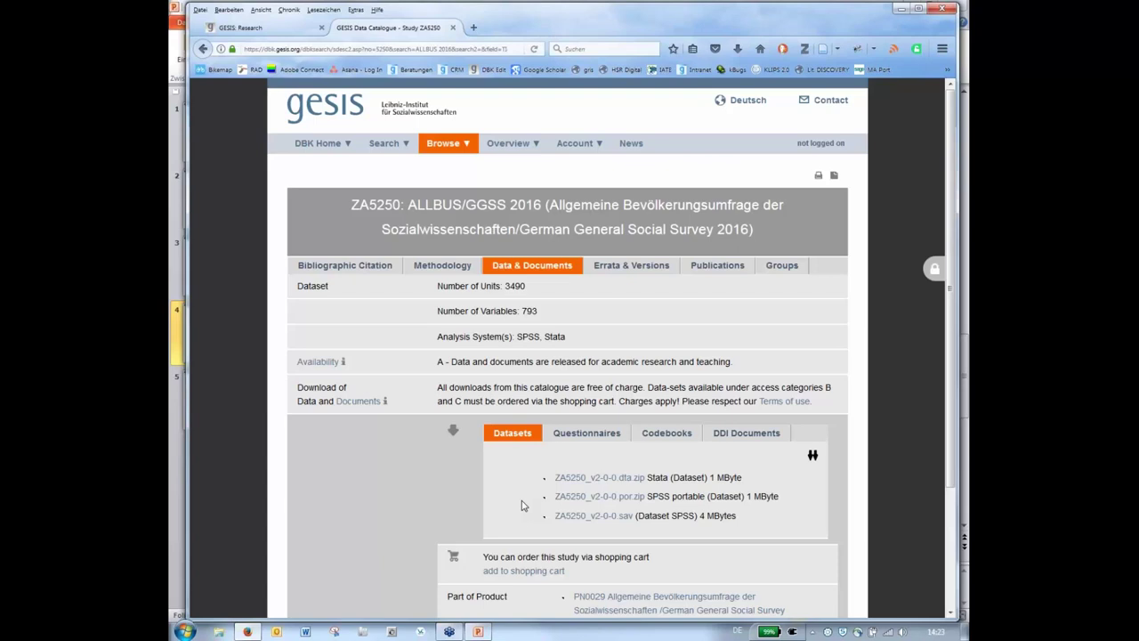
click(589, 518)
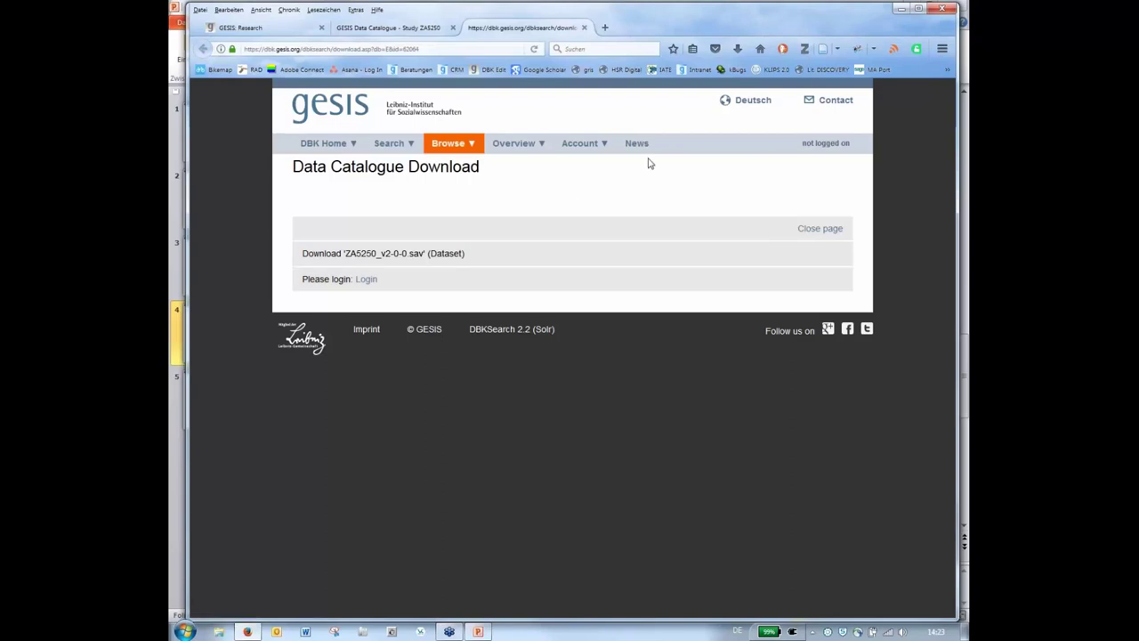
click(578, 144)
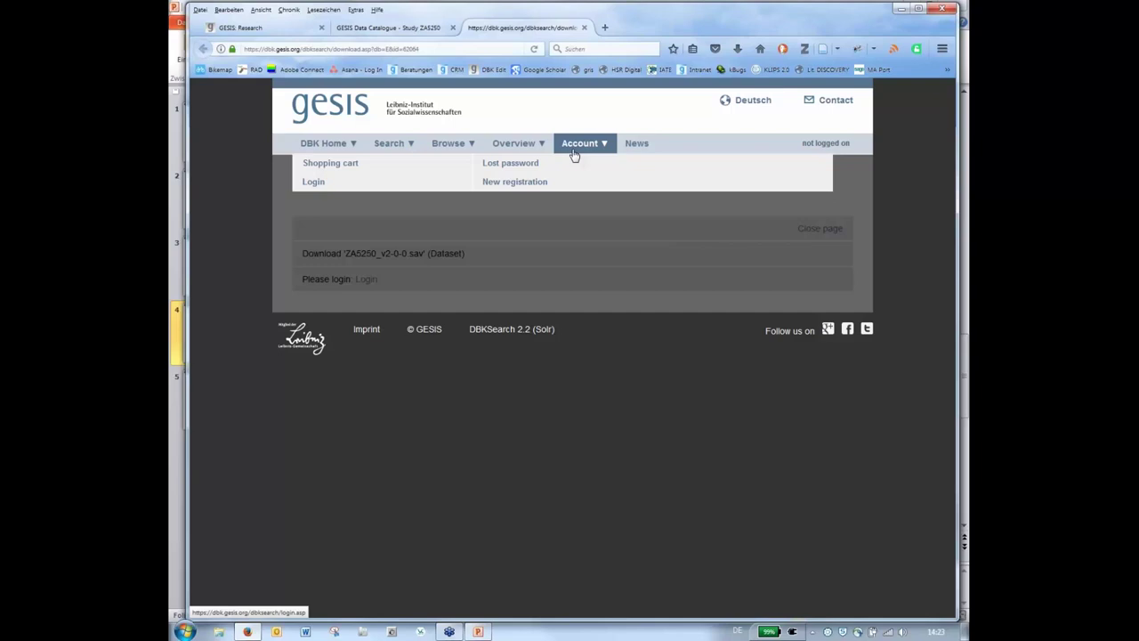
click(574, 153)
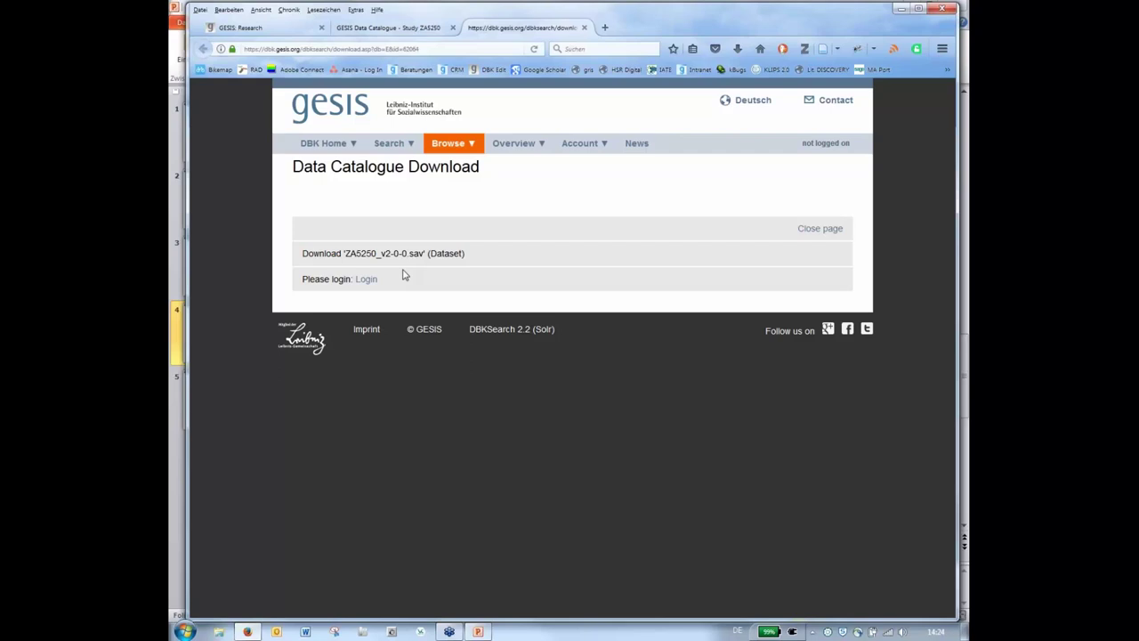
Return to the ALLBUS/GGSS 2016 study record, review its download and ordering options, and minimize the browser.
click(383, 32)
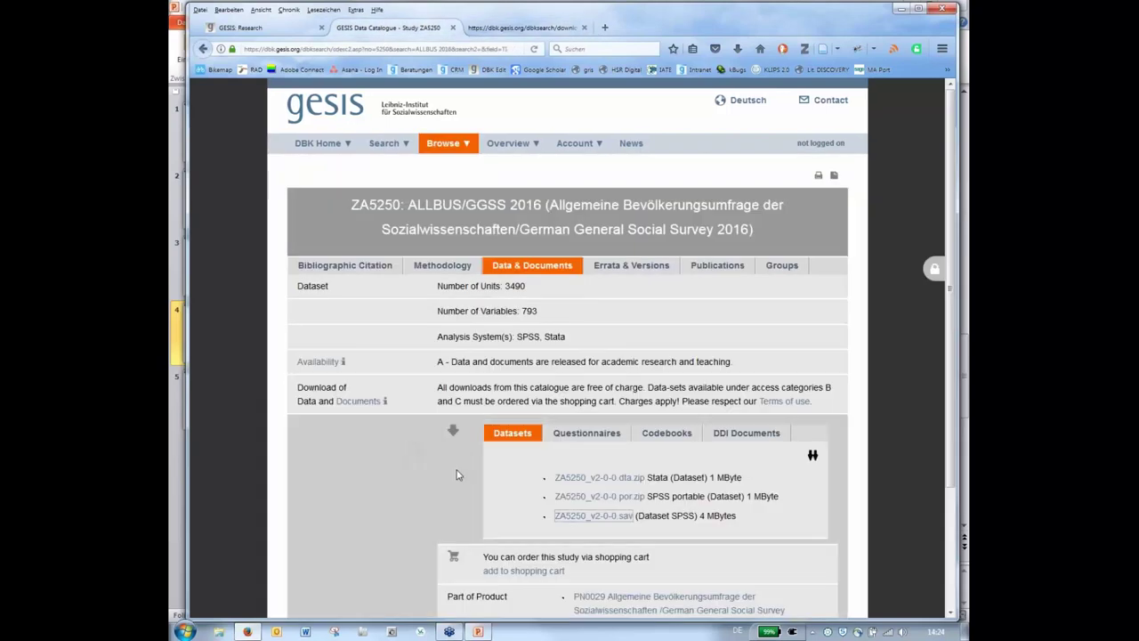
scroll(454, 467, down, 3)
scroll(442, 460, down, 1)
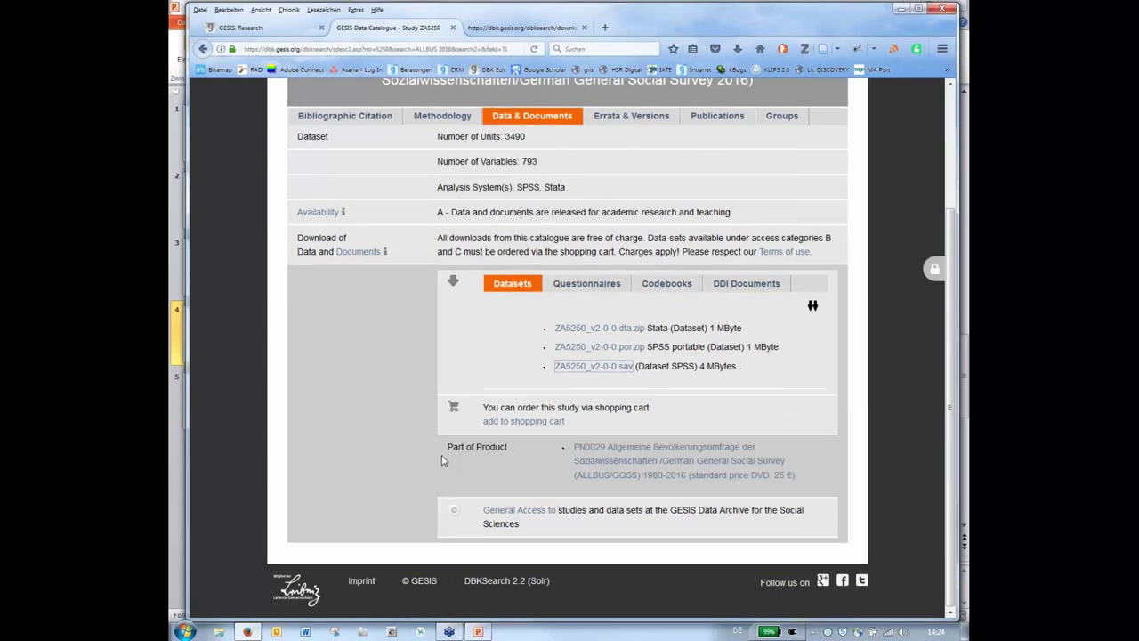
scroll(298, 292, up, 2)
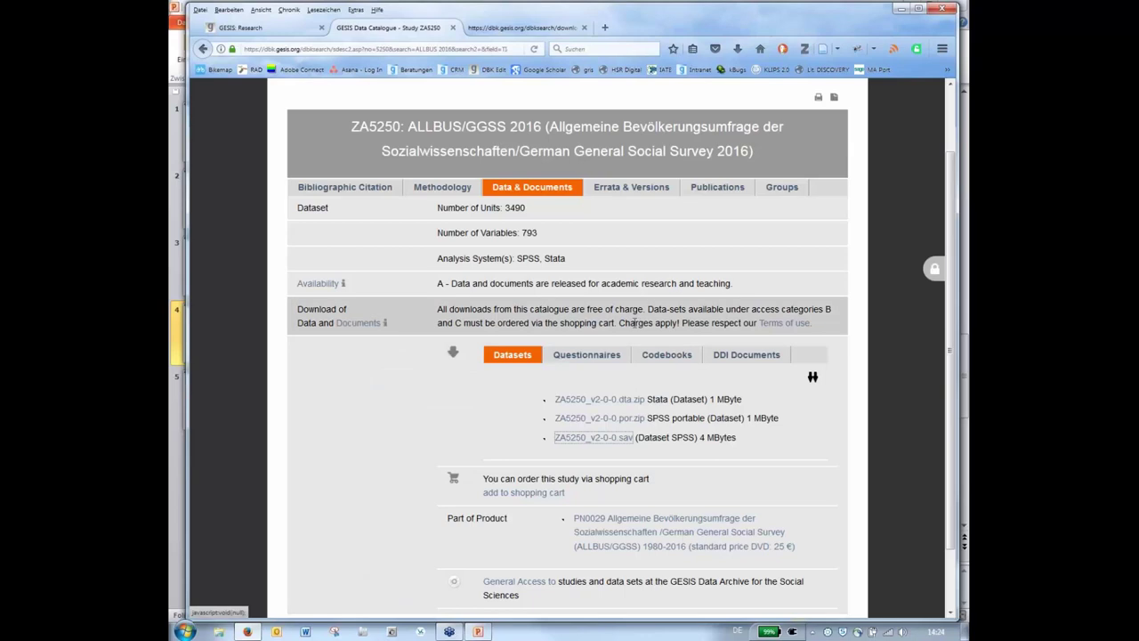
scroll(627, 313, up, 1)
scroll(626, 314, up, 2)
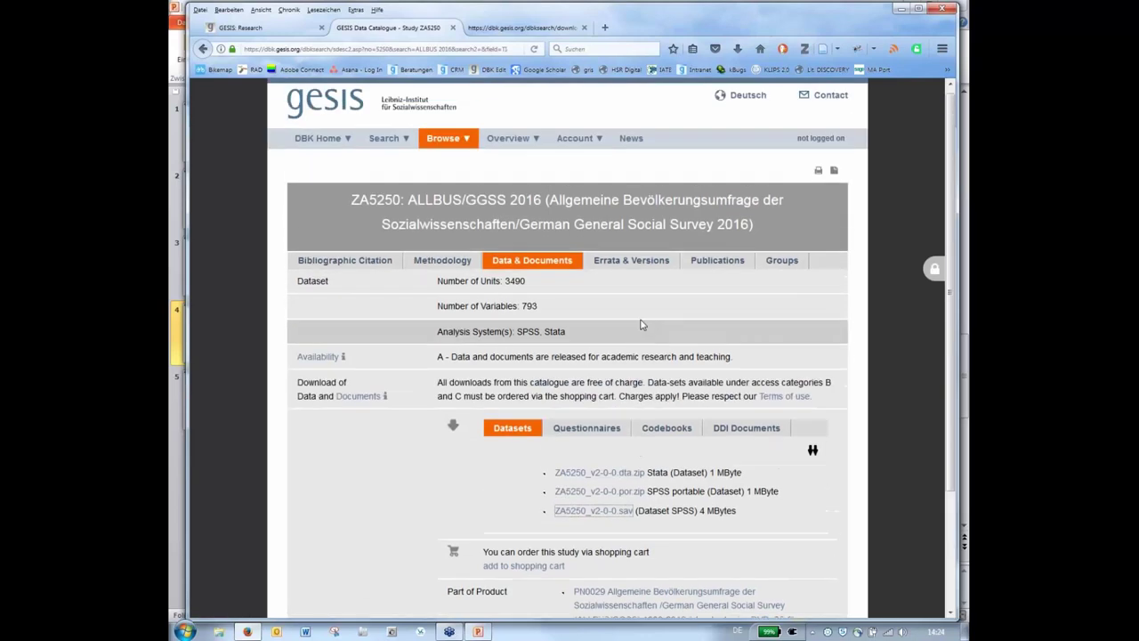
click(900, 10)
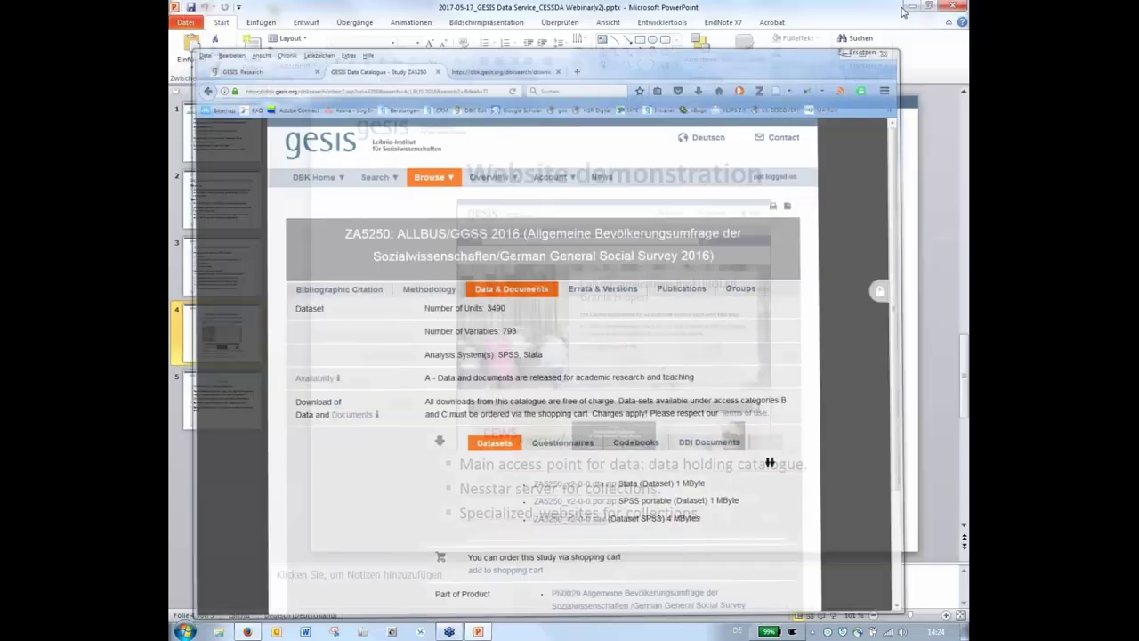
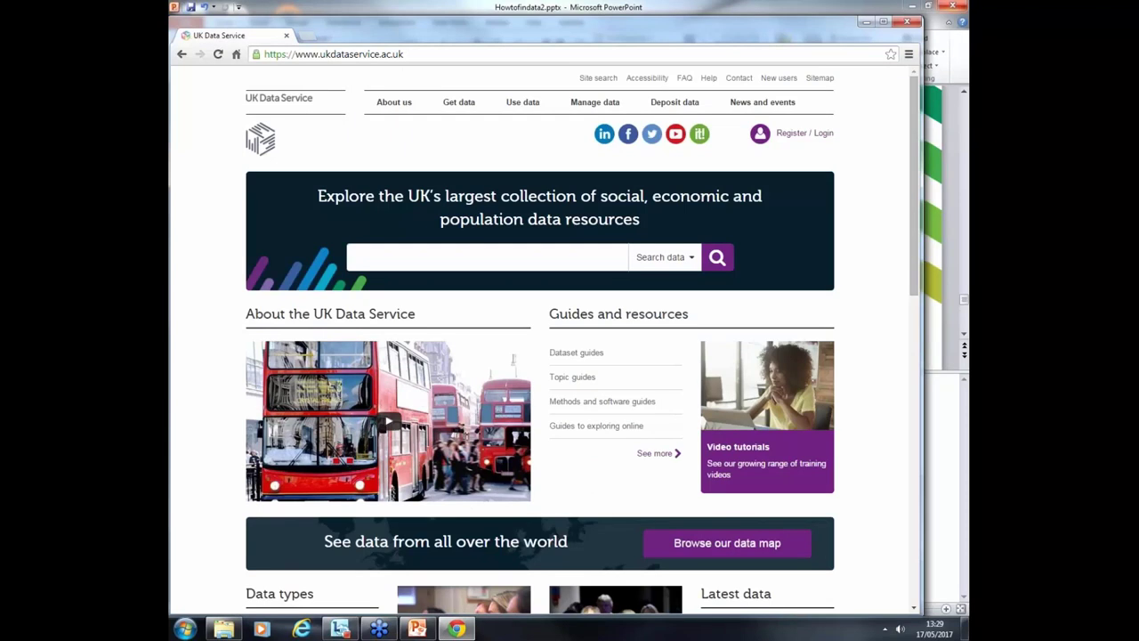
Maximize the UK Data Service browser window and search its data for "health".
click(885, 22)
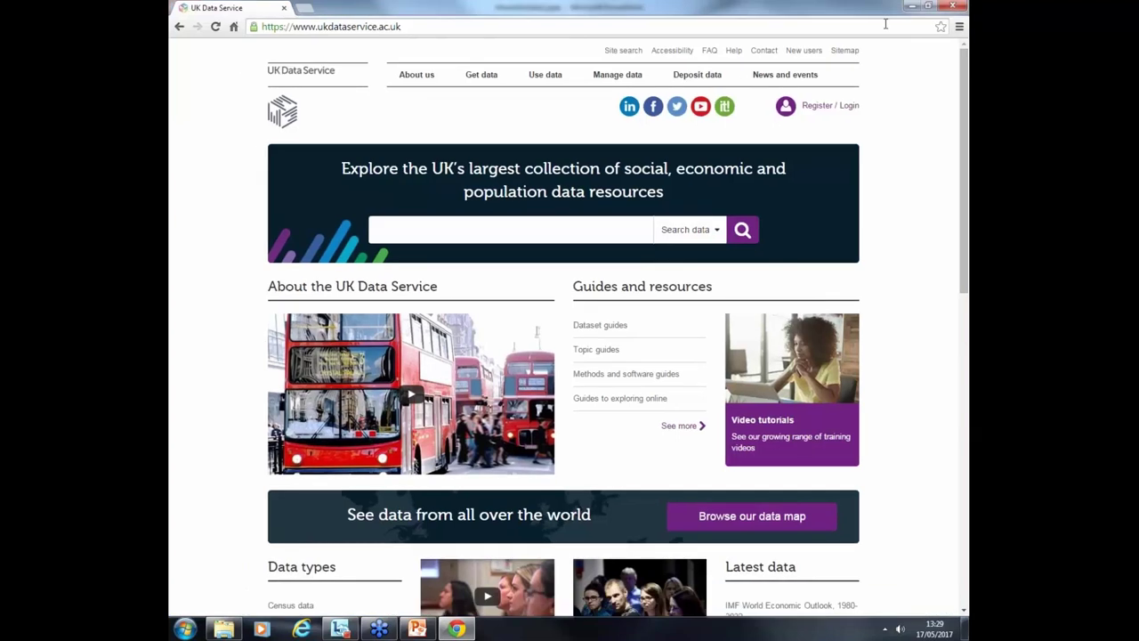
click(522, 229)
text(health)
key(Return)
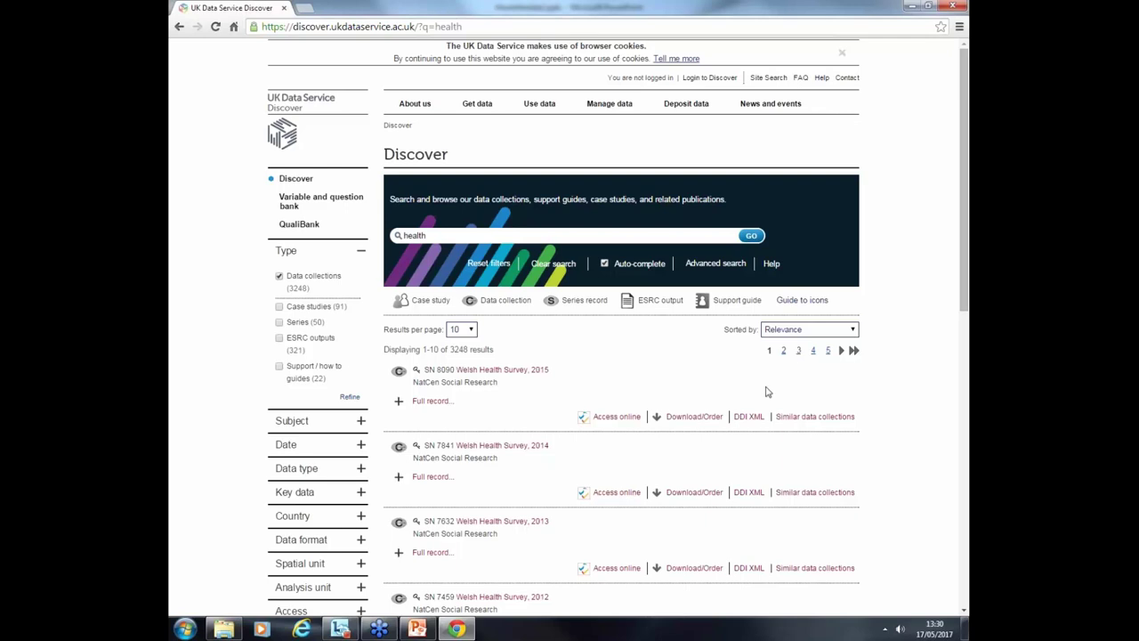
Examine the sort options and the data type filter for the health results.
click(784, 331)
click(784, 331)
click(360, 468)
Search the variable and question bank for "health" and look over the matching survey questions.
click(358, 199)
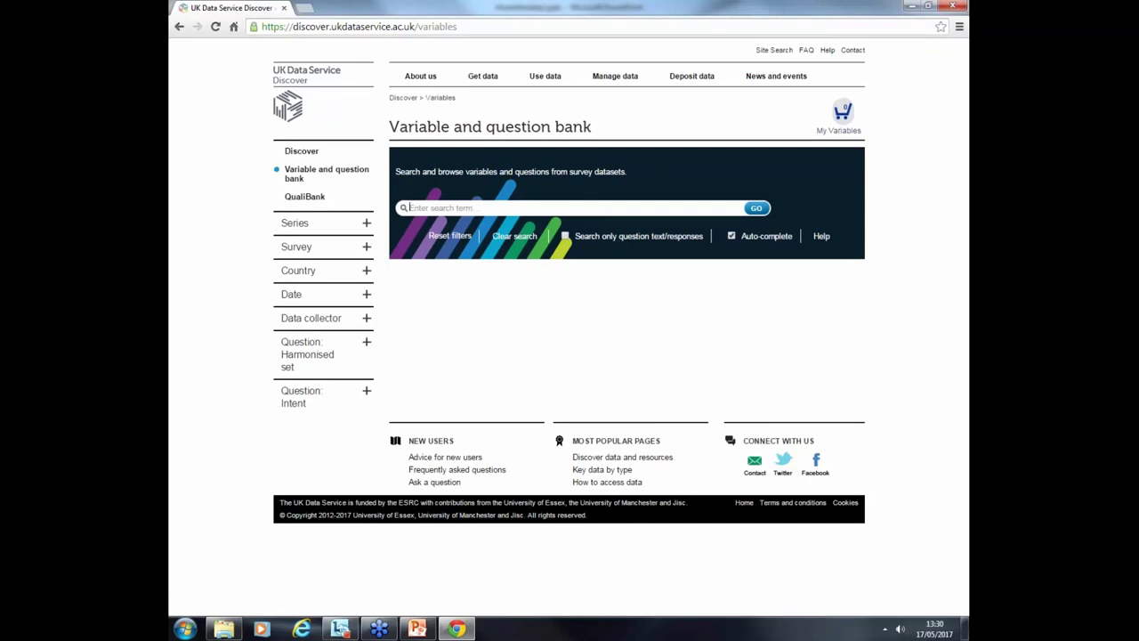
text(health)
key(Return)
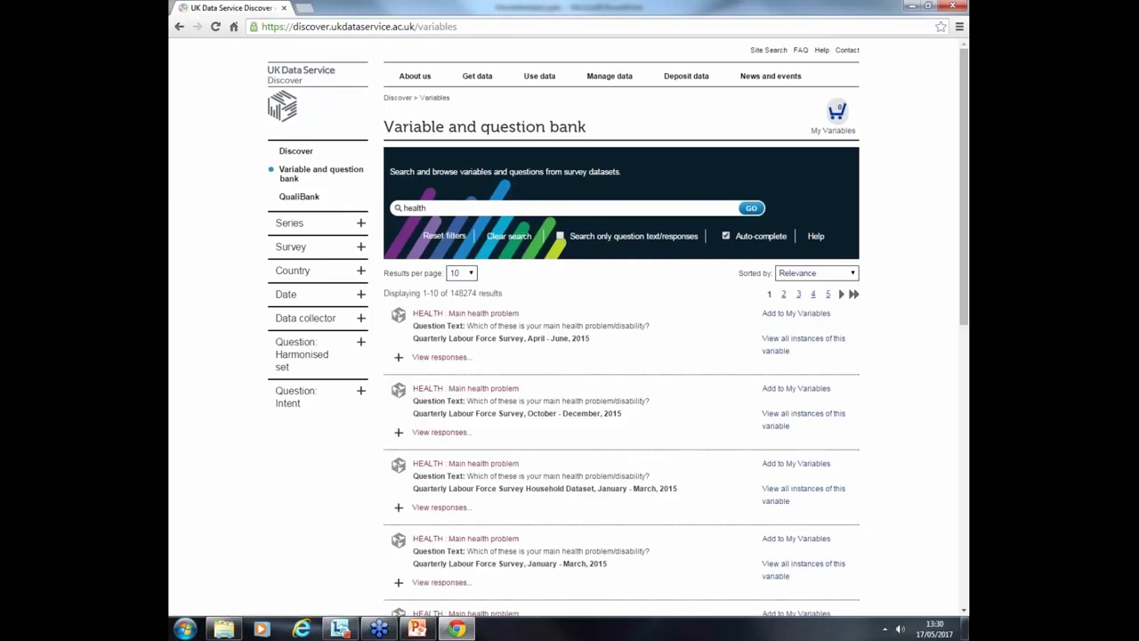
scroll(593, 438, down, 1)
scroll(593, 437, up, 1)
Open the Ageing theme page from the Data by theme section of Get data.
click(481, 83)
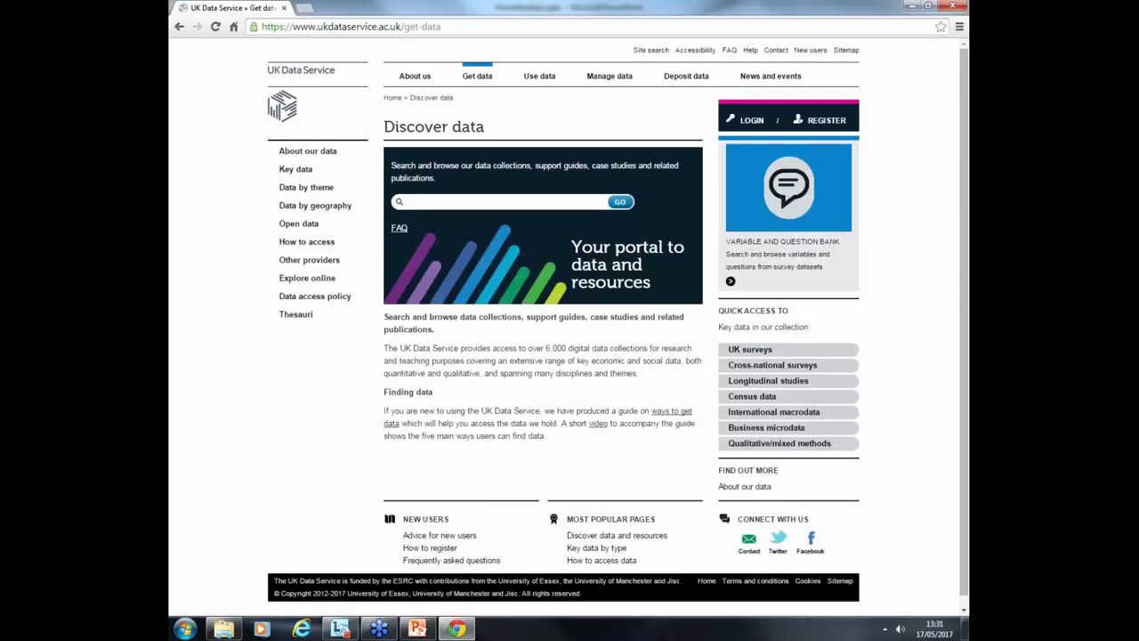
click(323, 191)
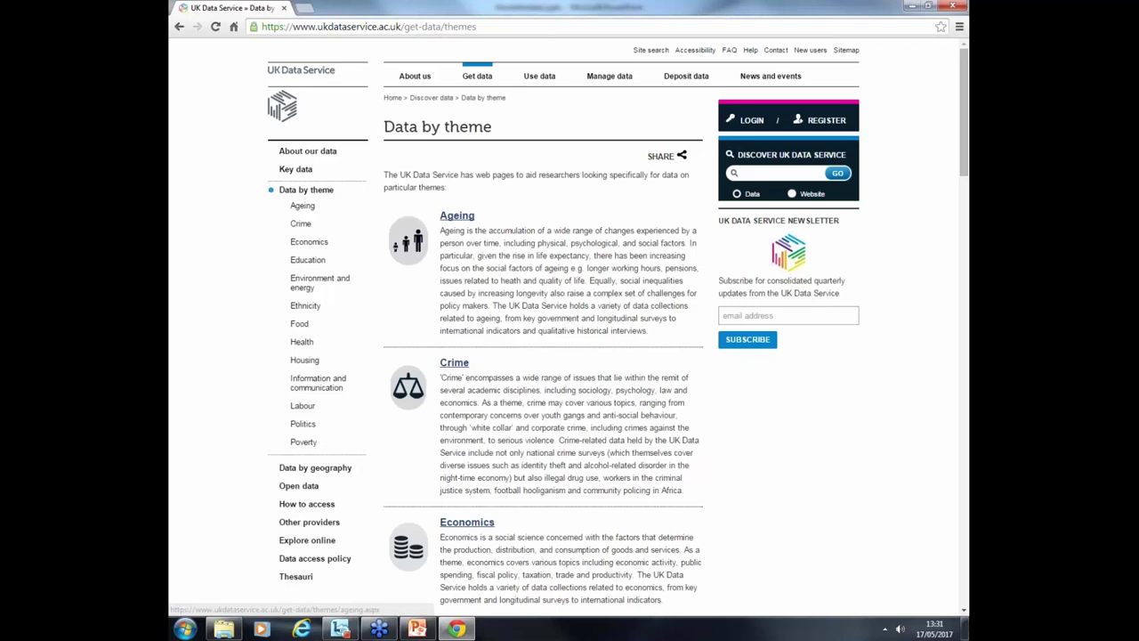
click(463, 218)
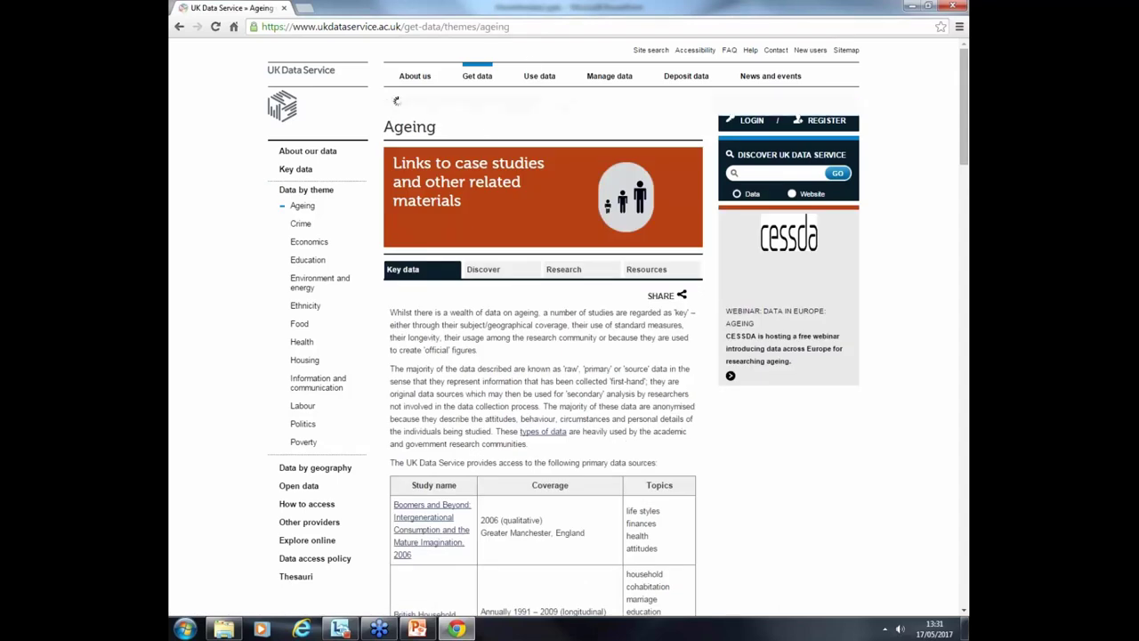
Browse the UK surveys on the Key data page and open the British Social Attitudes series record.
mouse_move(396, 100)
click(424, 119)
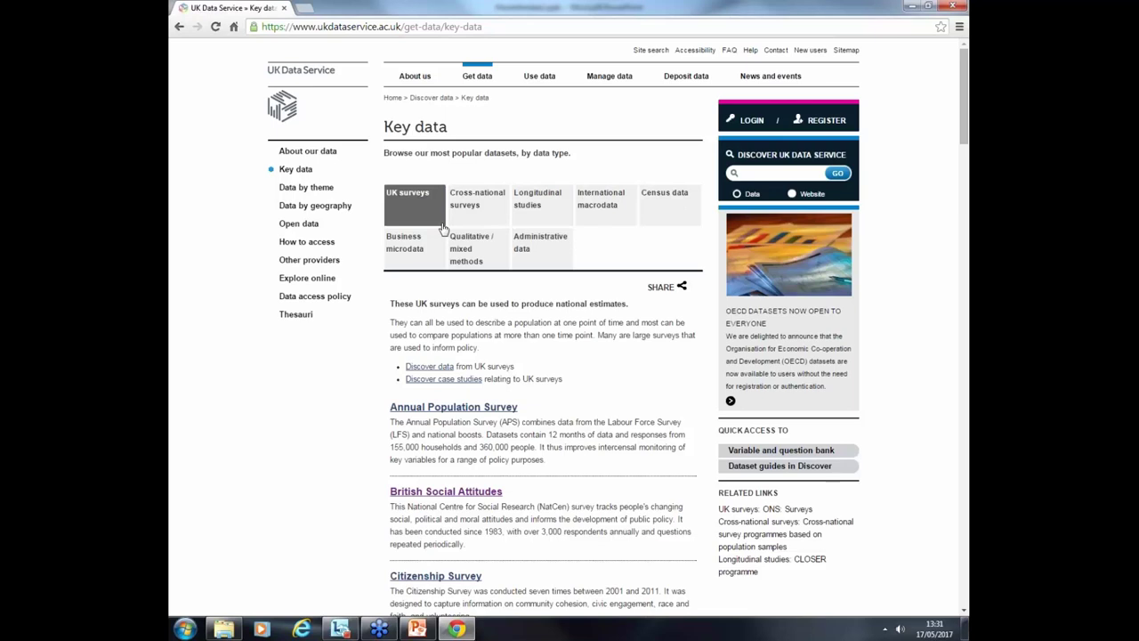
scroll(624, 350, down, 4)
scroll(517, 451, down, 3)
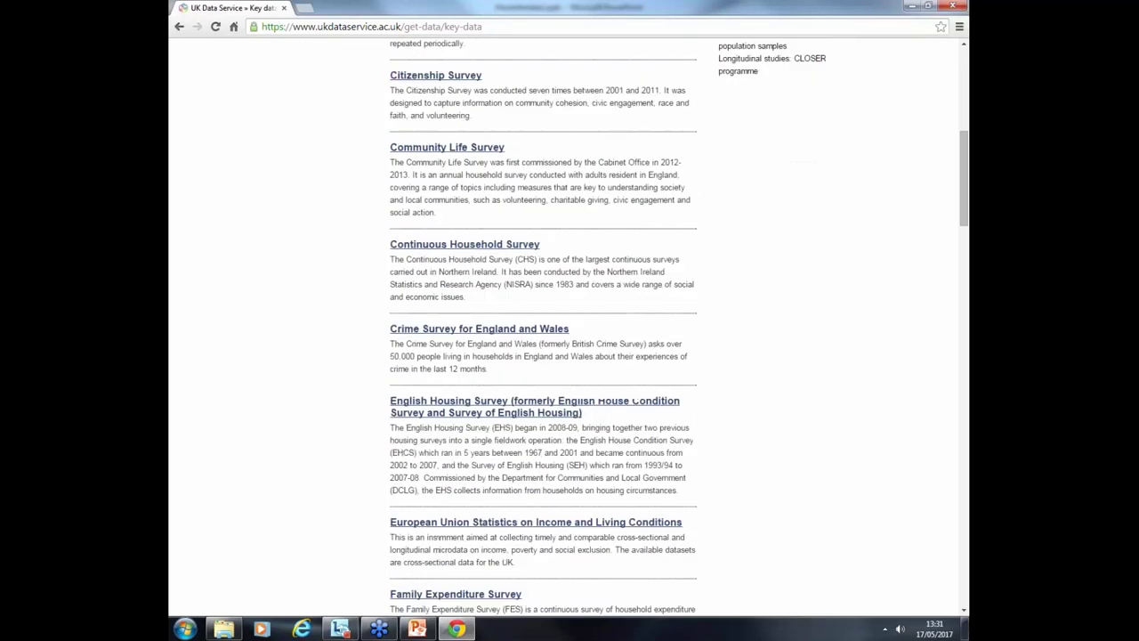
scroll(516, 445, up, 5)
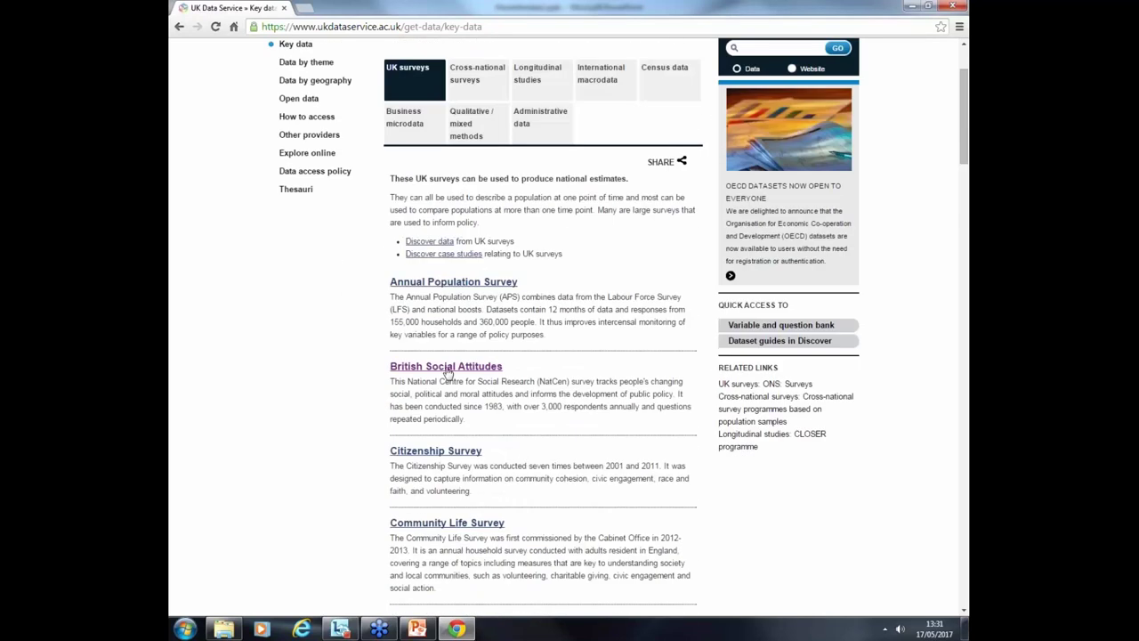
click(448, 369)
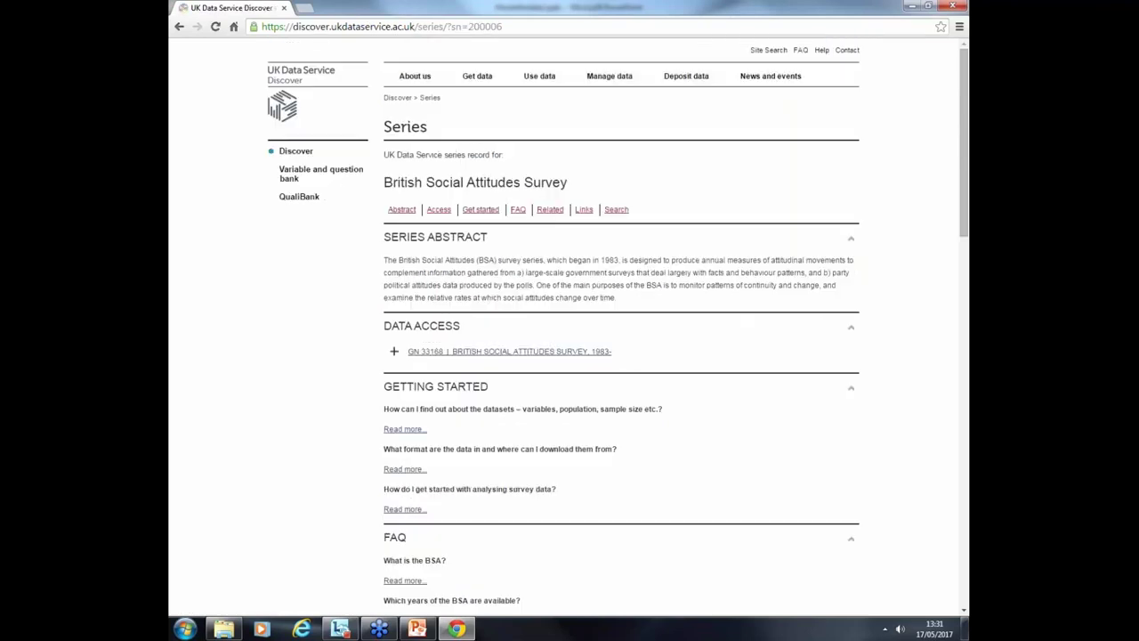
Expand the British Social Attitudes Survey data access list and open the catalogue record of the 2015 study.
click(395, 357)
scroll(748, 304, down, 3)
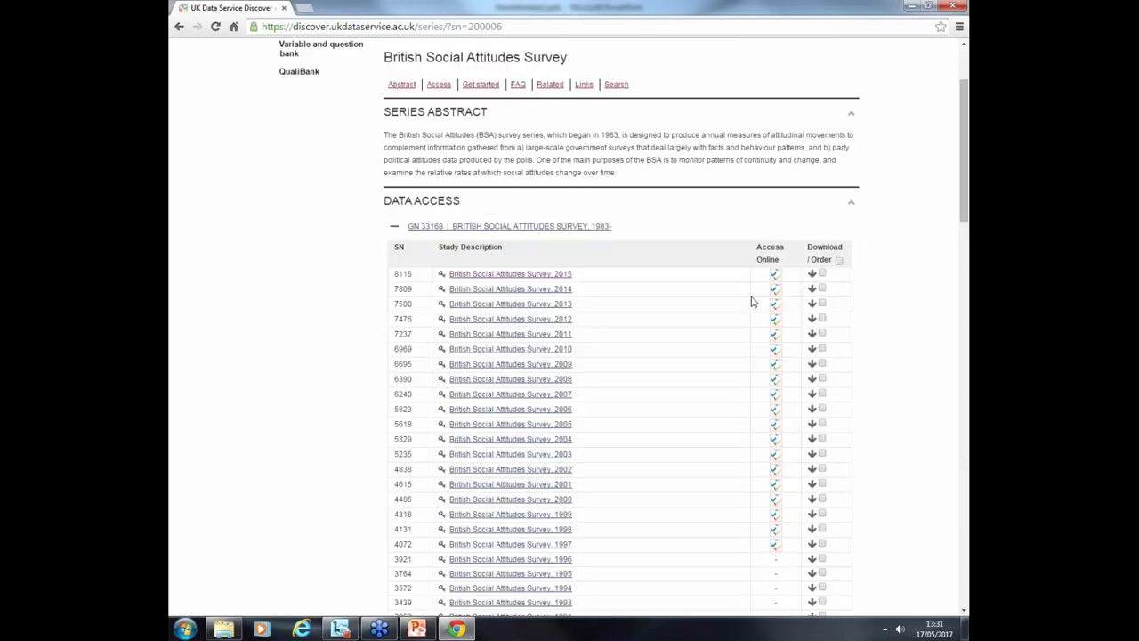
click(546, 276)
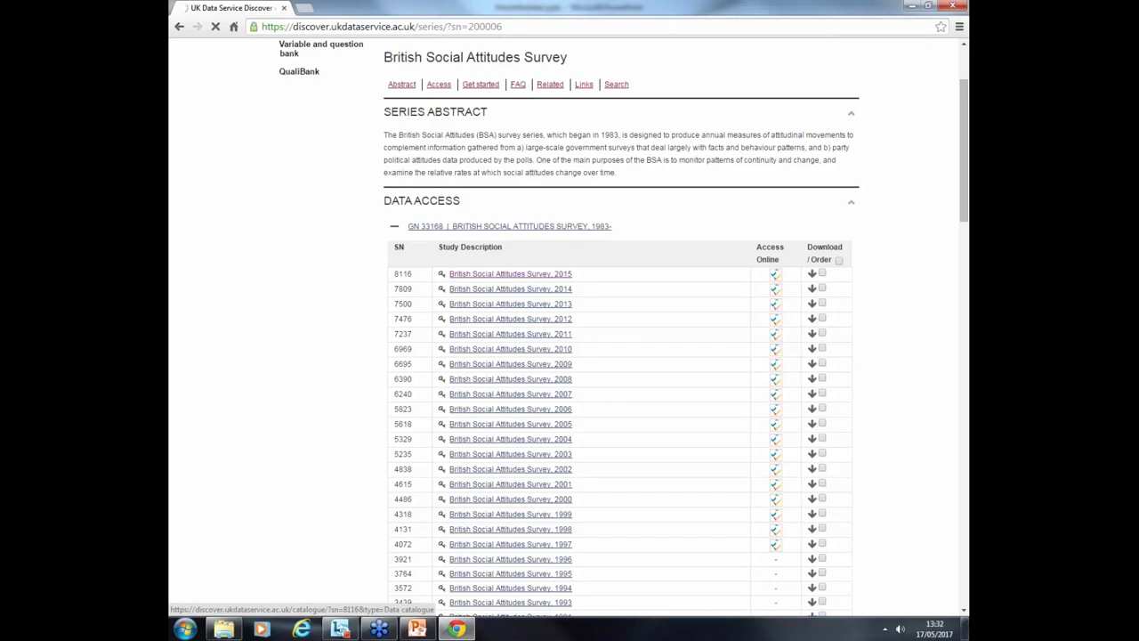
click(551, 277)
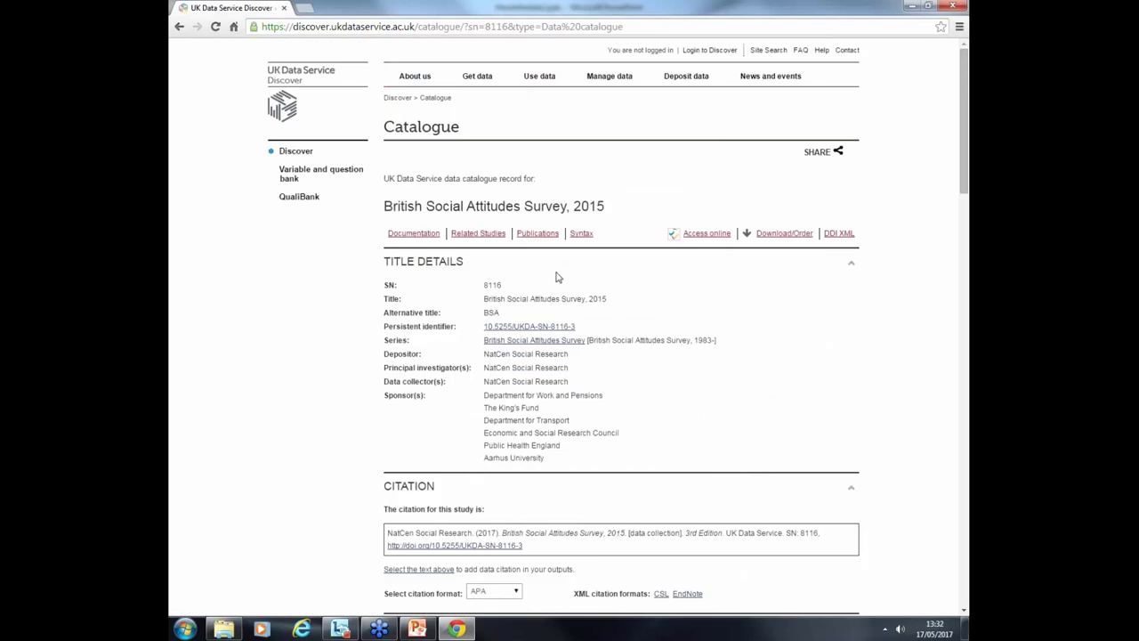
Read through the British Social Attitudes Survey 2015 catalogue record, from the title details and citation down to the documentation files.
scroll(557, 275, down, 2)
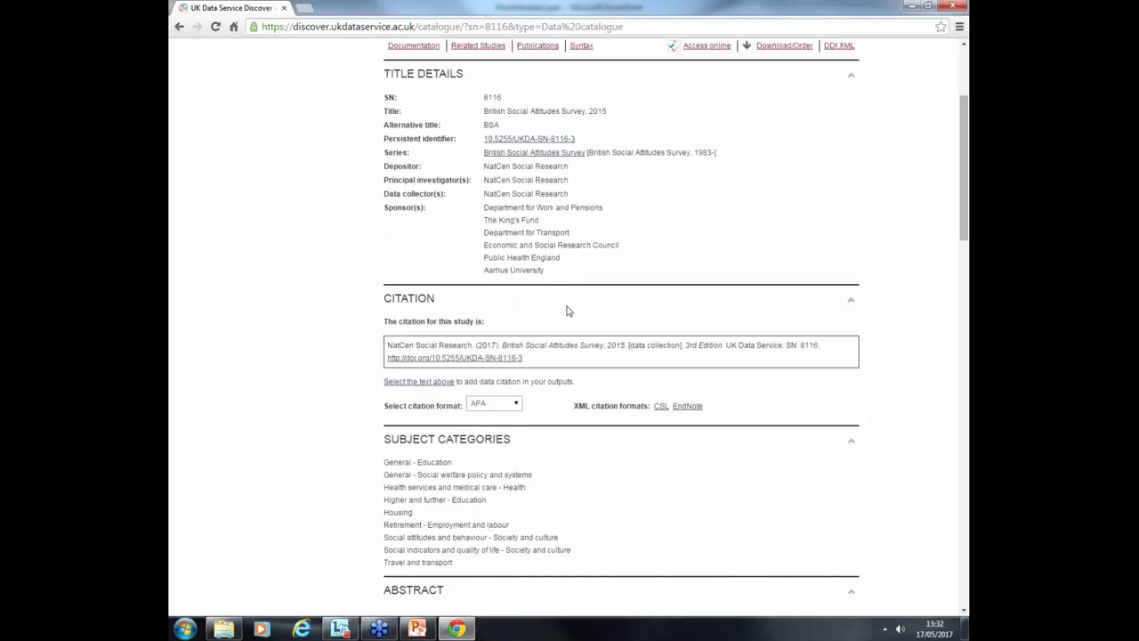
scroll(579, 294, down, 1)
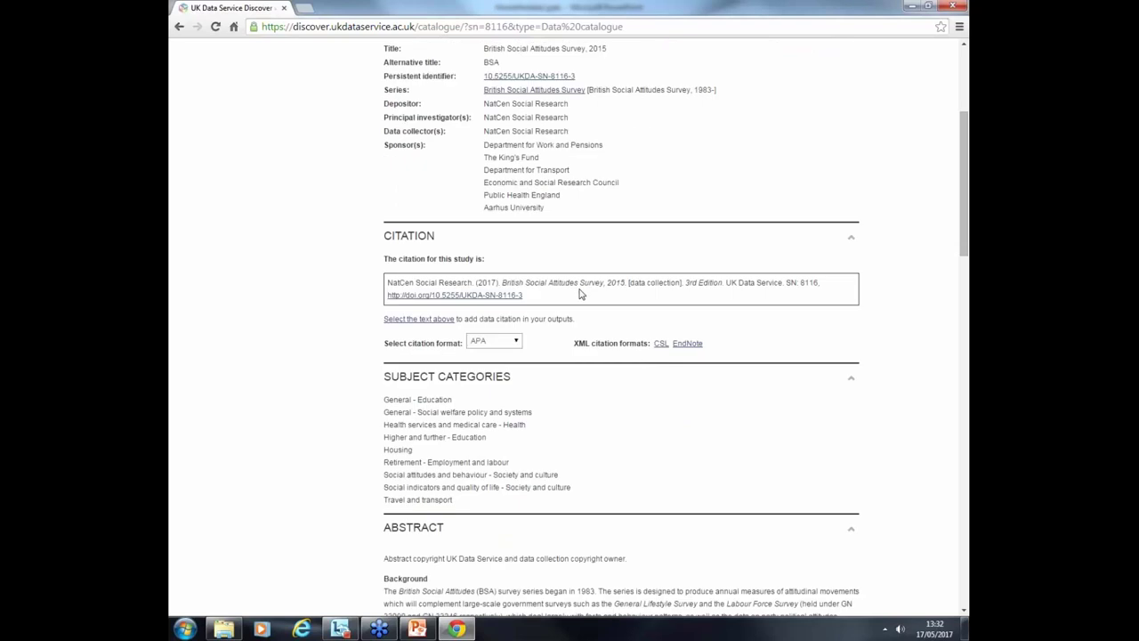
scroll(580, 294, down, 6)
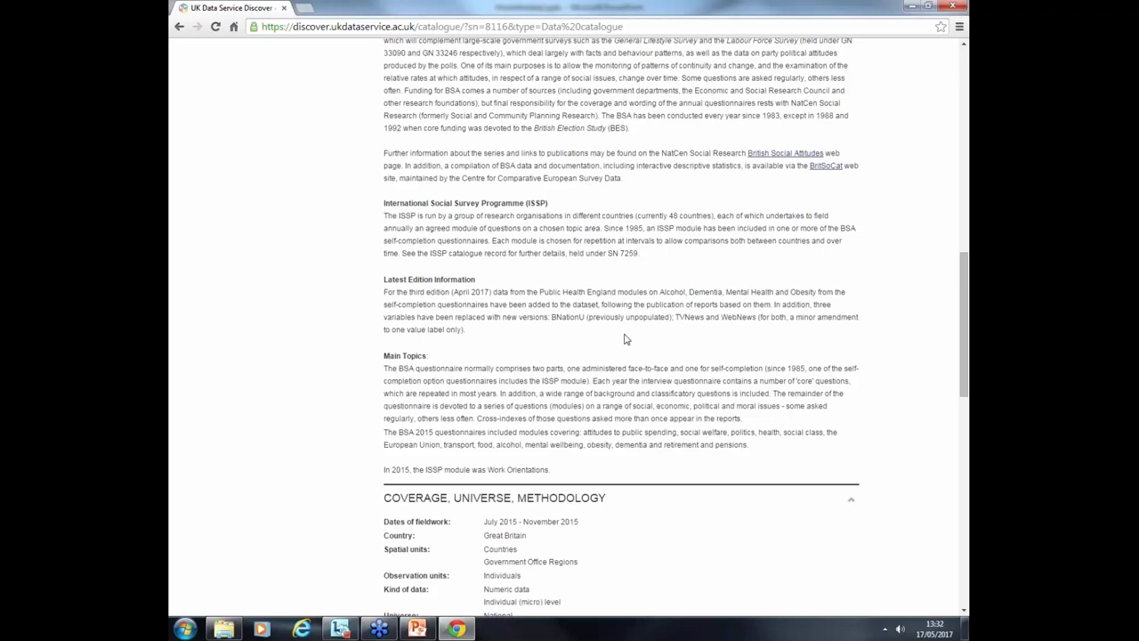
scroll(626, 339, down, 2)
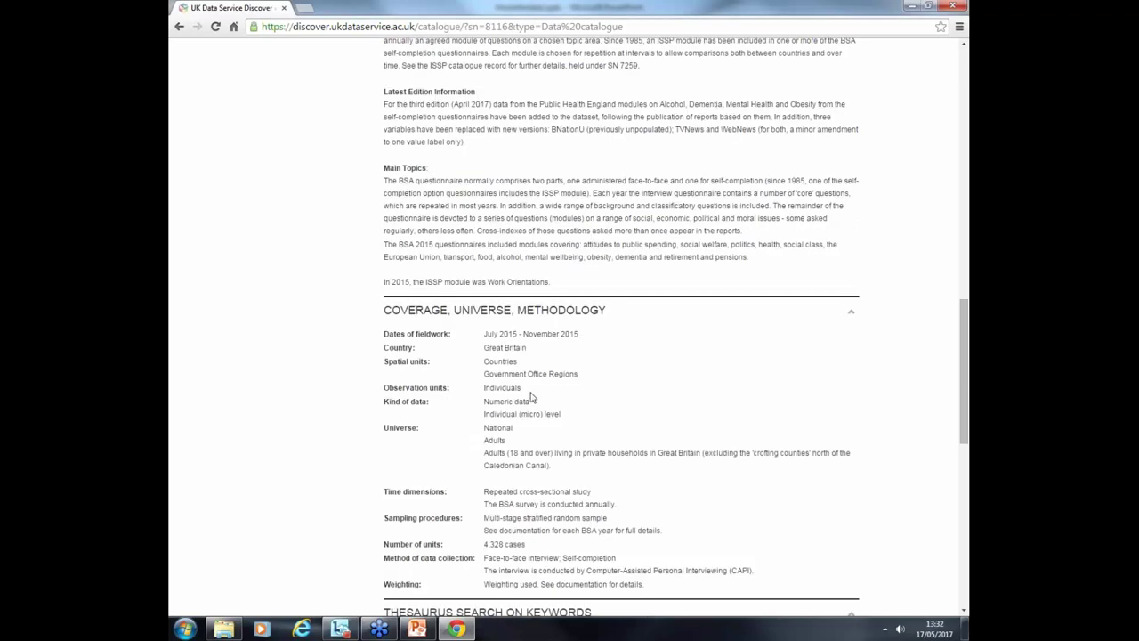
scroll(532, 399, down, 3)
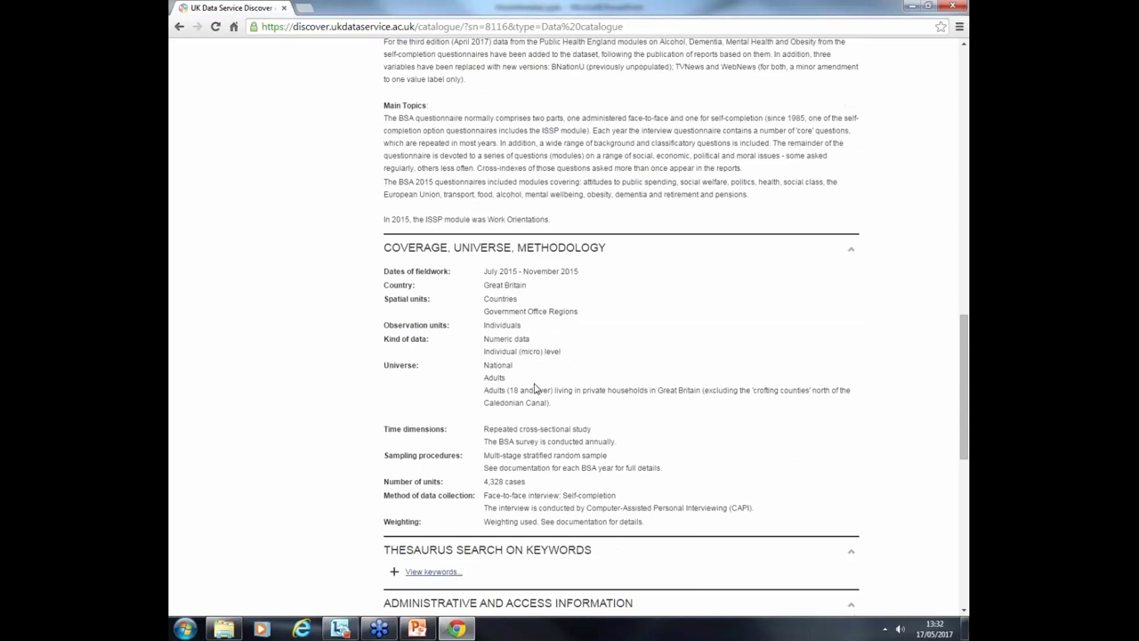
scroll(537, 388, down, 3)
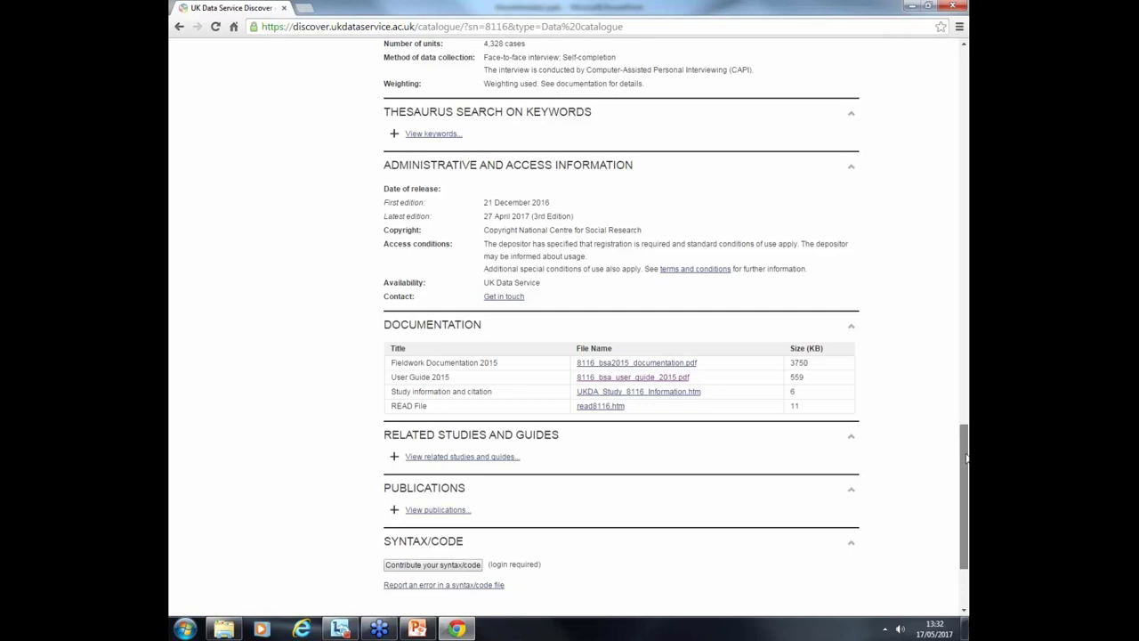
Check the study's Download/Order login page and its Access online view in Nesstar, returning to the catalogue record after each.
drag(966, 457, 965, 81)
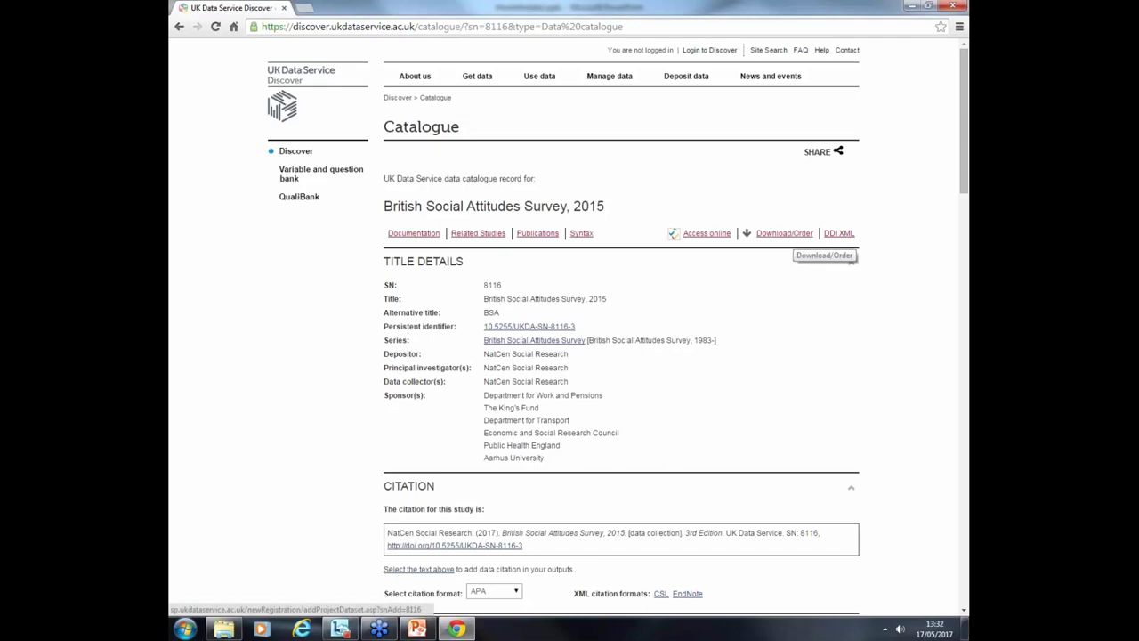
click(792, 236)
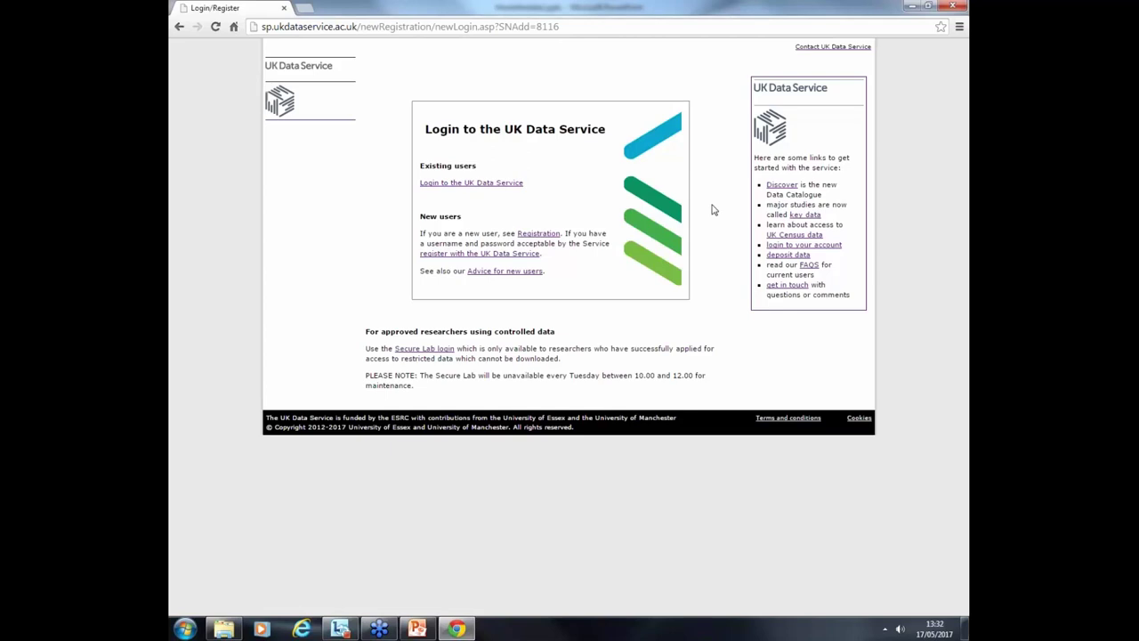
click(181, 27)
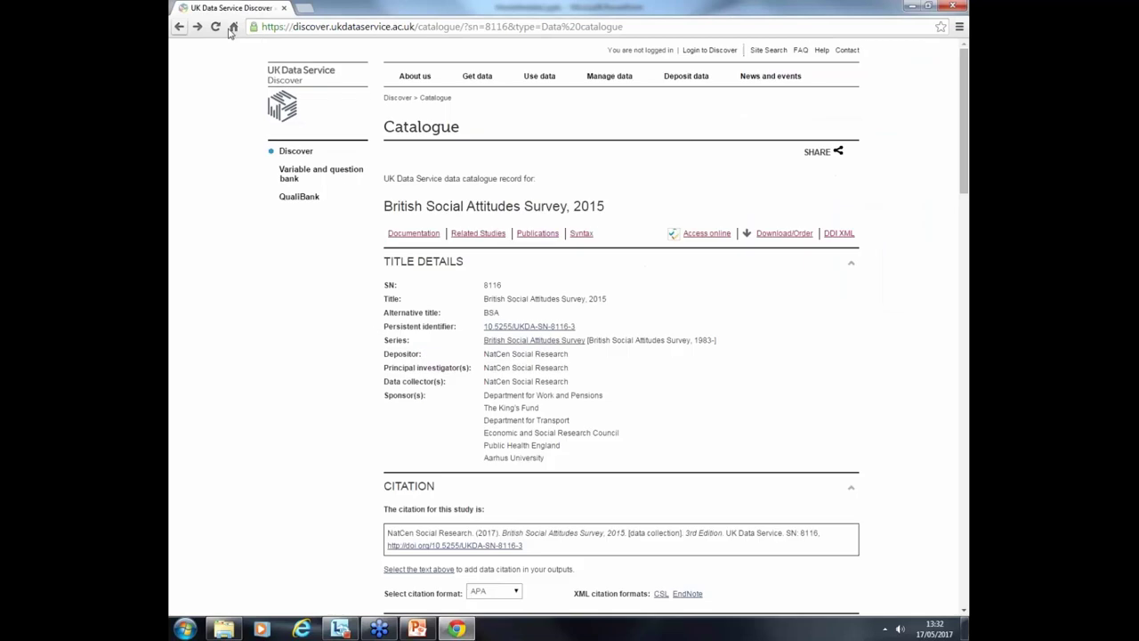
click(691, 235)
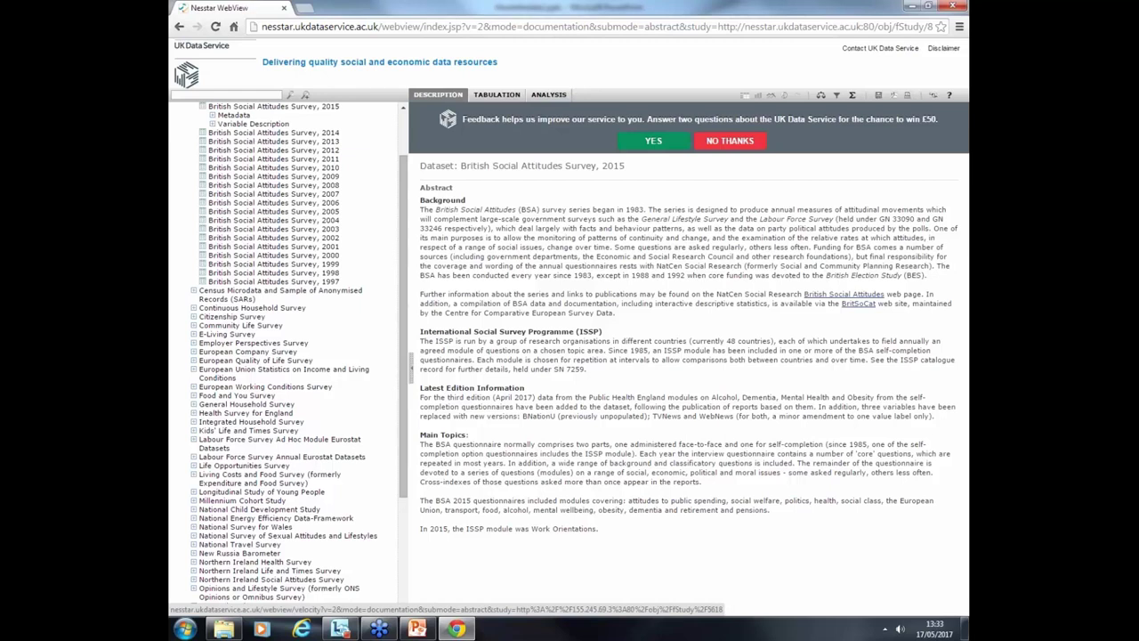
click(178, 27)
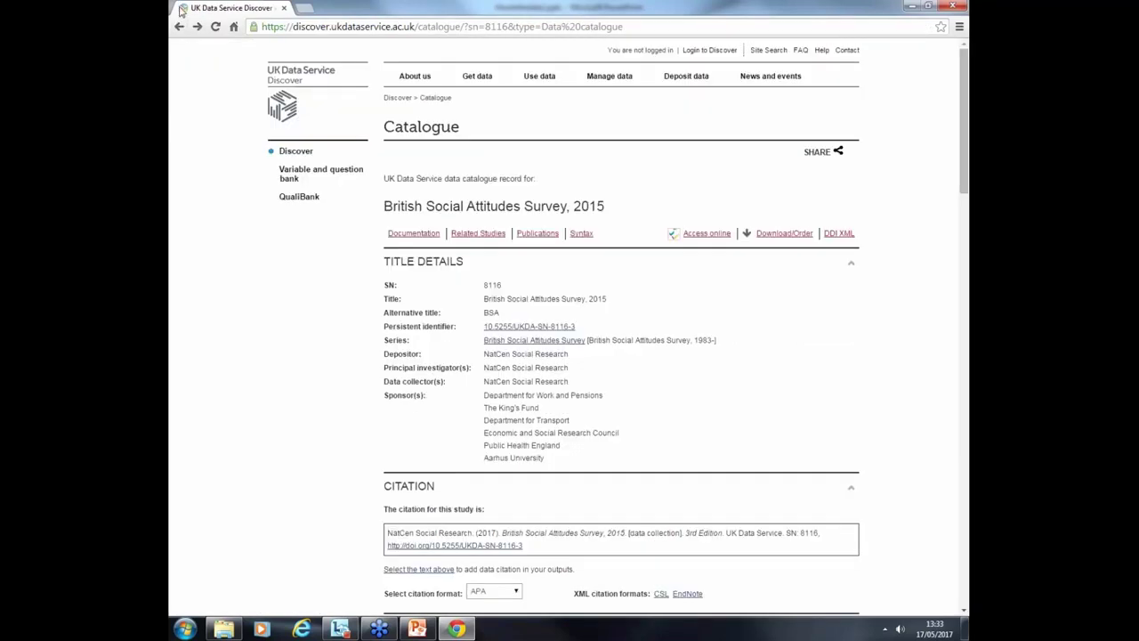
Open UKDS.Stat from the Explore online page of Get data, view its data site and return to the UKDS.Stat information page.
mouse_move(477, 78)
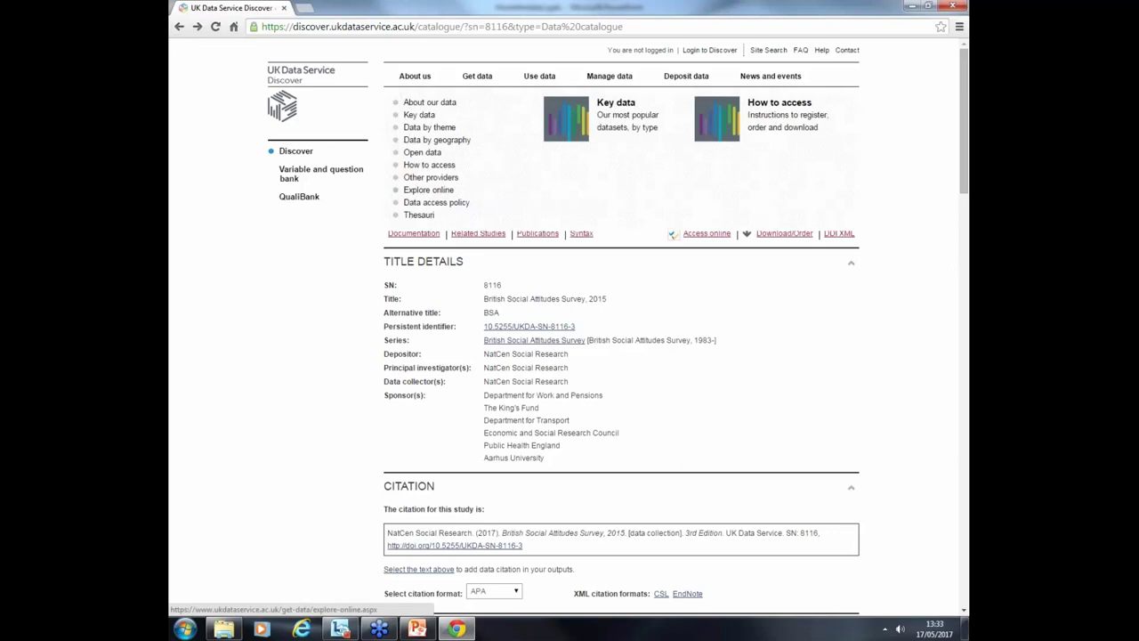
click(428, 190)
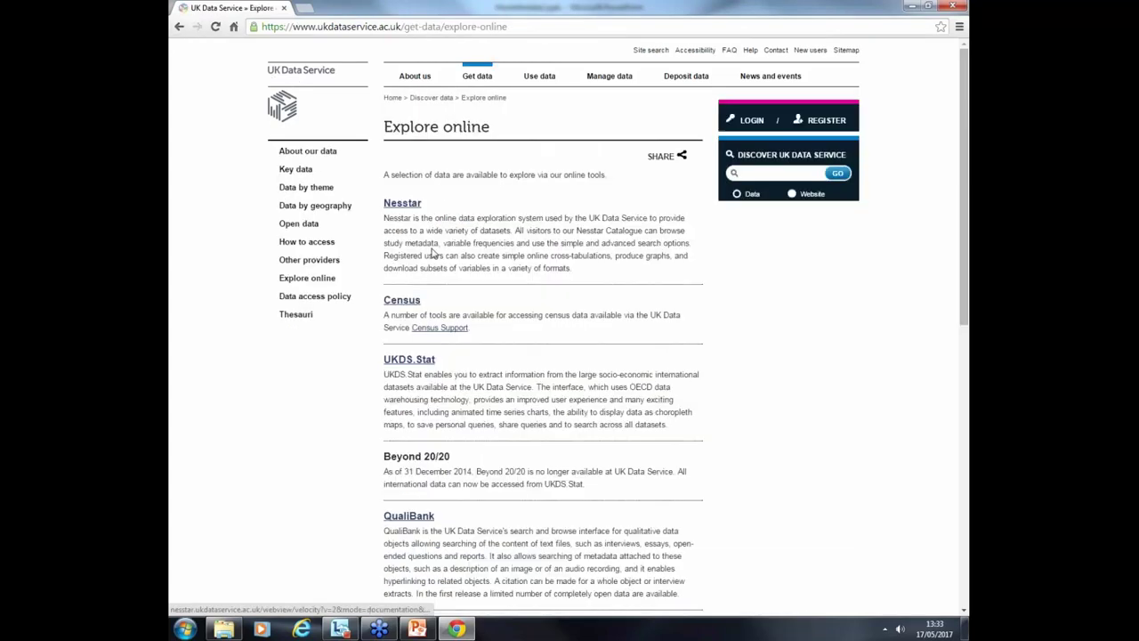
click(410, 371)
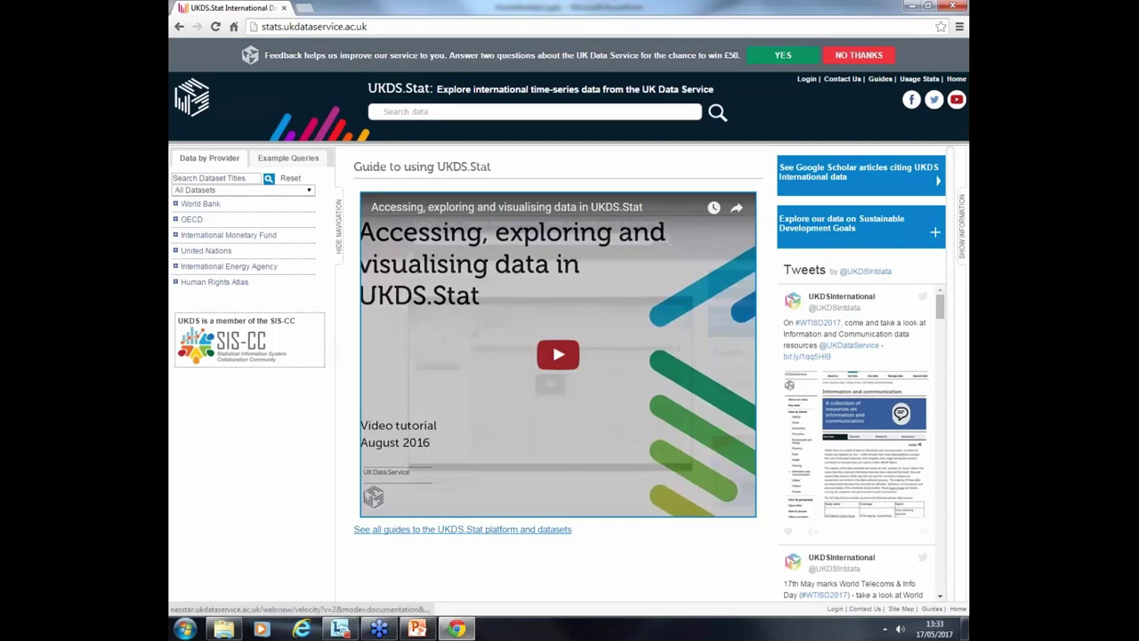
click(179, 27)
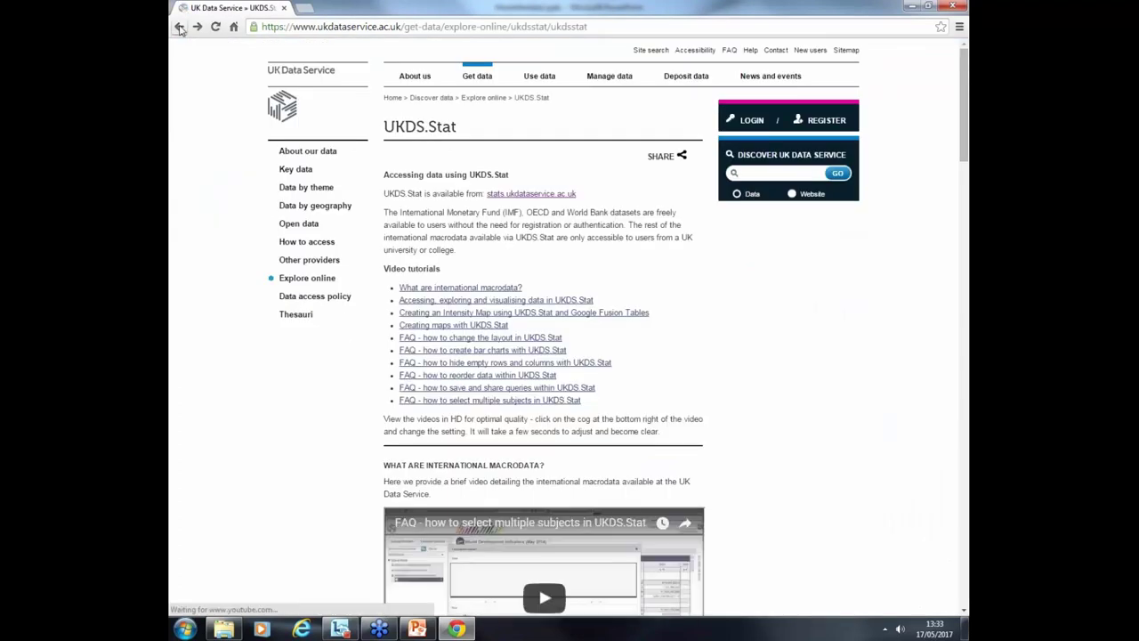
Open the Use data section page and display the options under News and events.
click(546, 79)
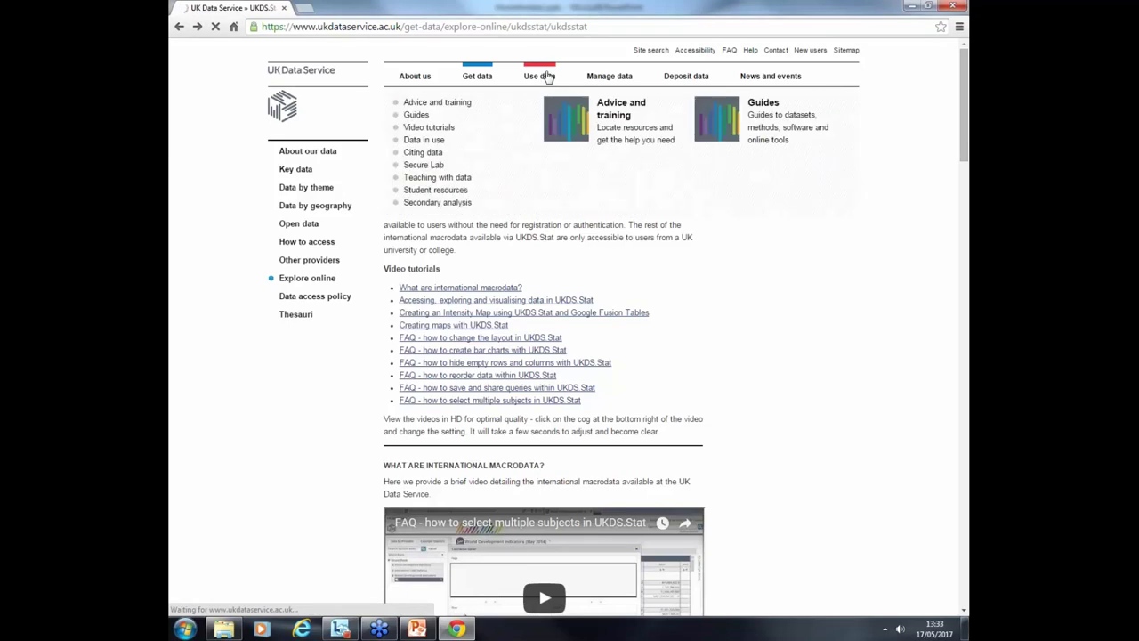
mouse_move(541, 77)
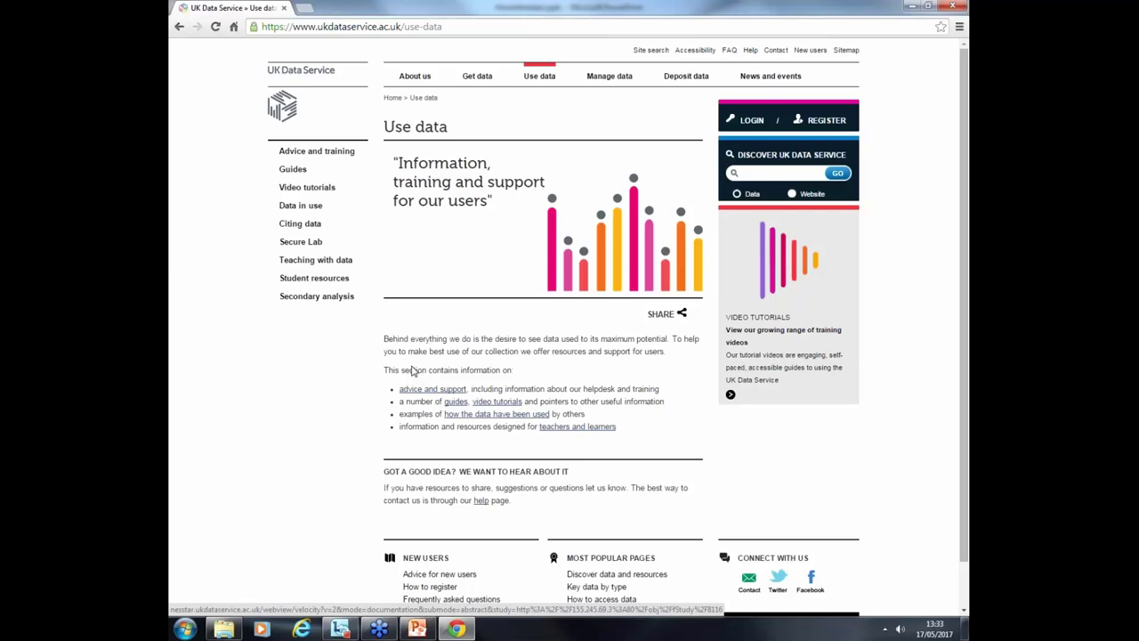
mouse_move(778, 80)
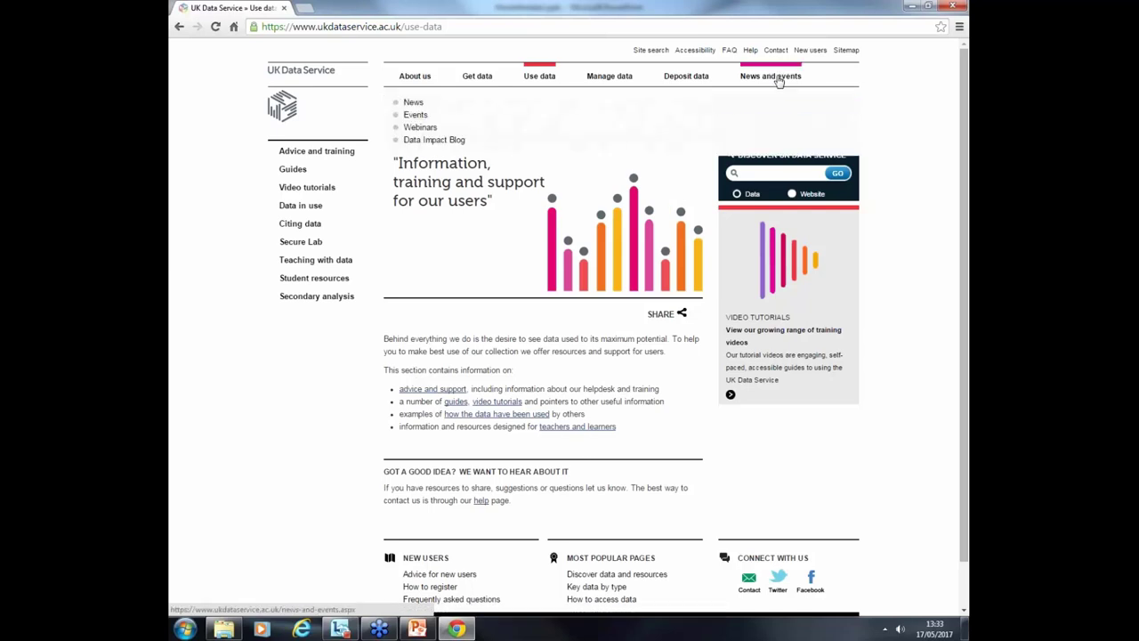